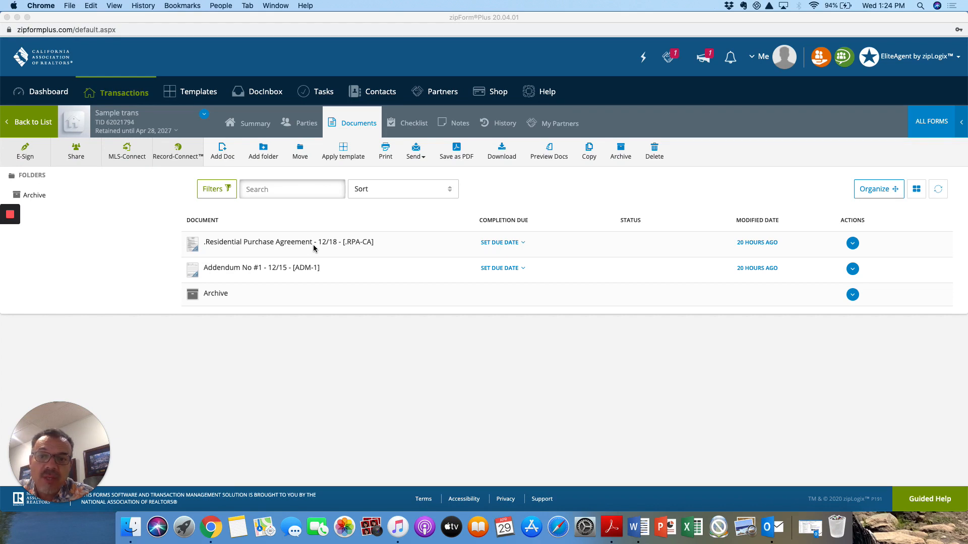
Step: Open the Sample trans Residential Purchase Agreement package from the transaction's Documents list
left_click(313, 247)
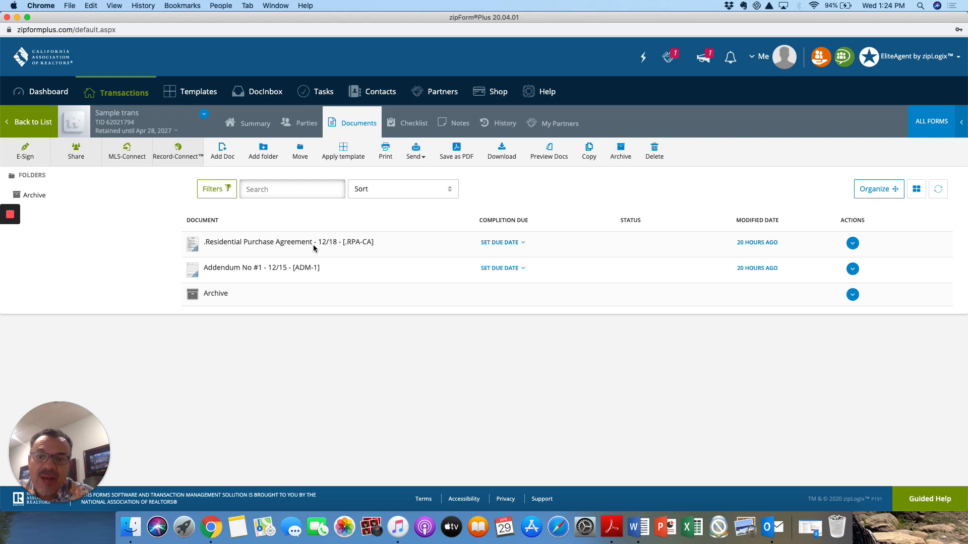
left_click(281, 245)
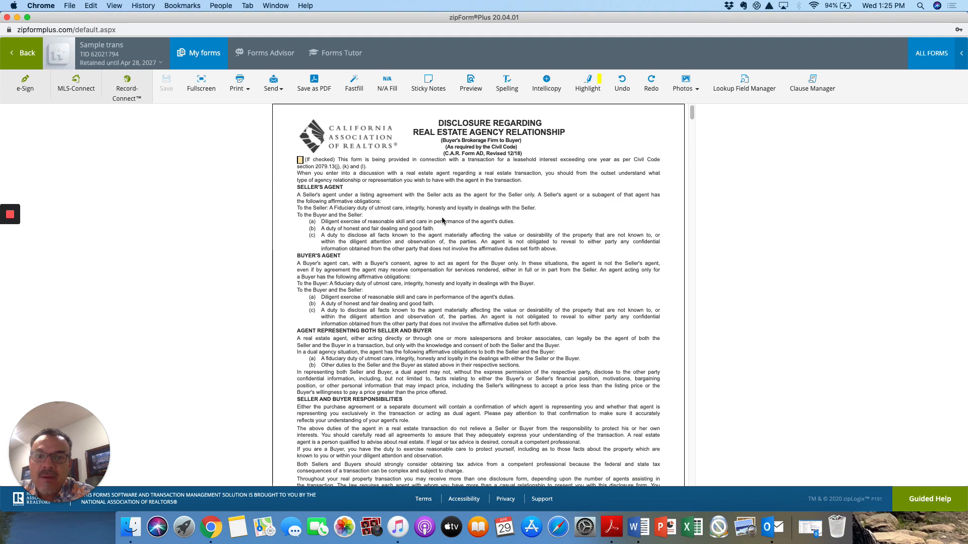
Step: Mark both acknowledgment signers on the agency disclosure as Buyer
scroll(442, 220, "down", 10)
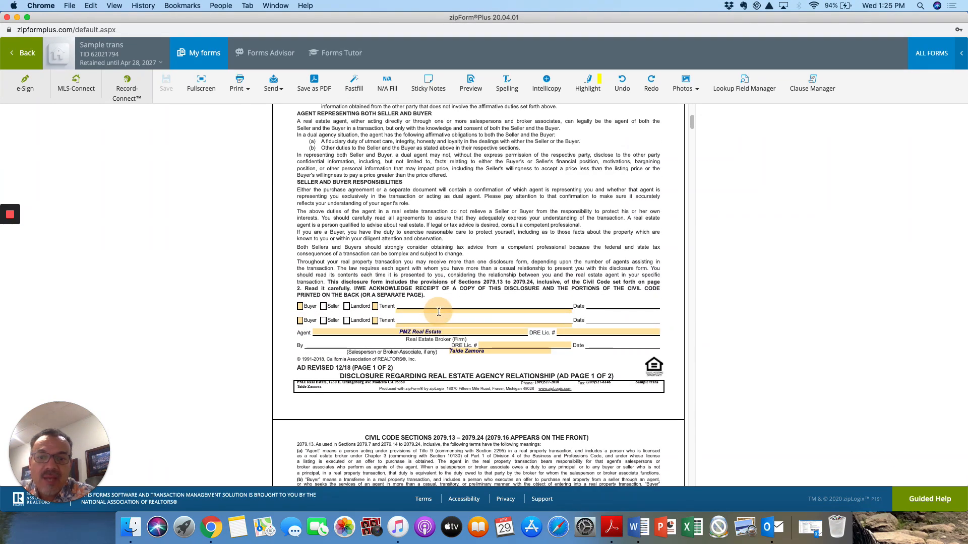
left_click(438, 312)
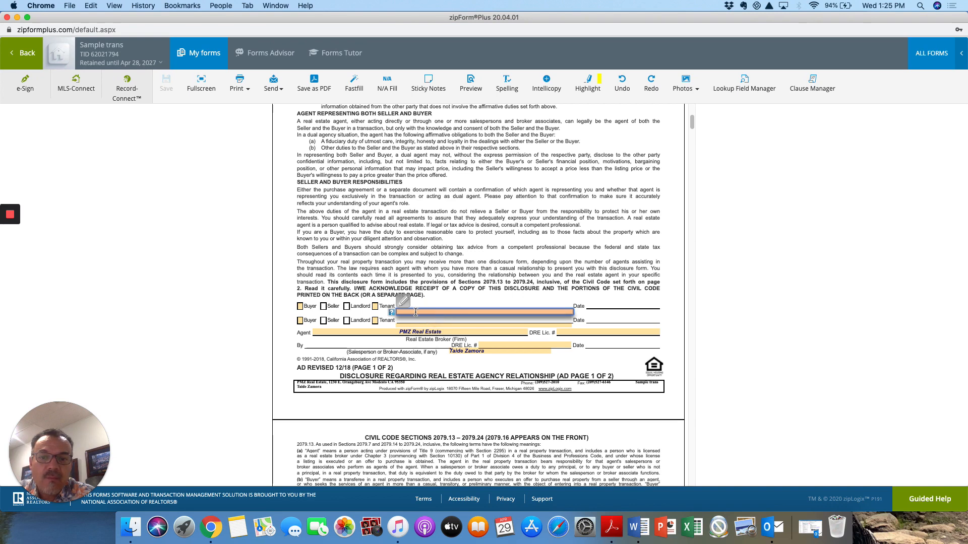
left_click(300, 307)
left_click(300, 321)
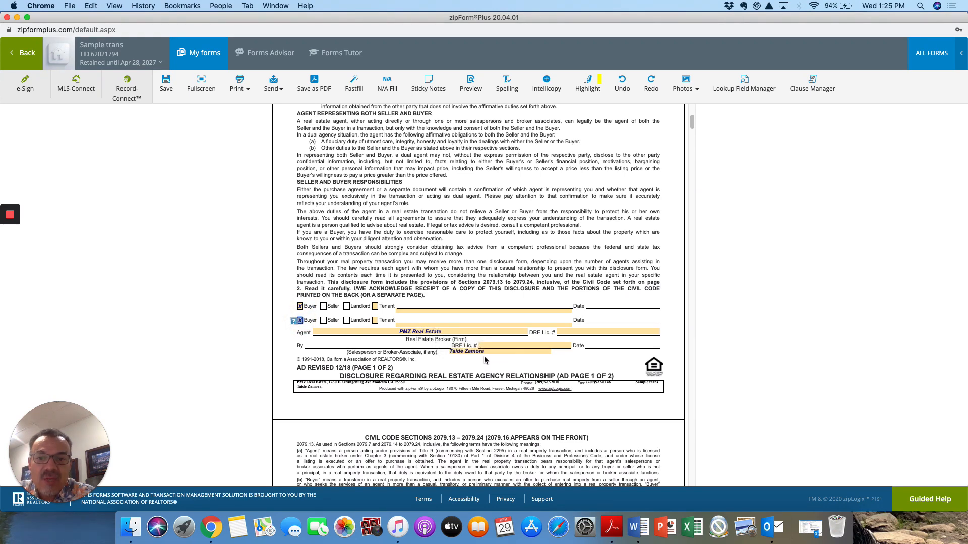
Step: Enter the agent's DRE licence number and accept the suggested match
left_click(596, 333)
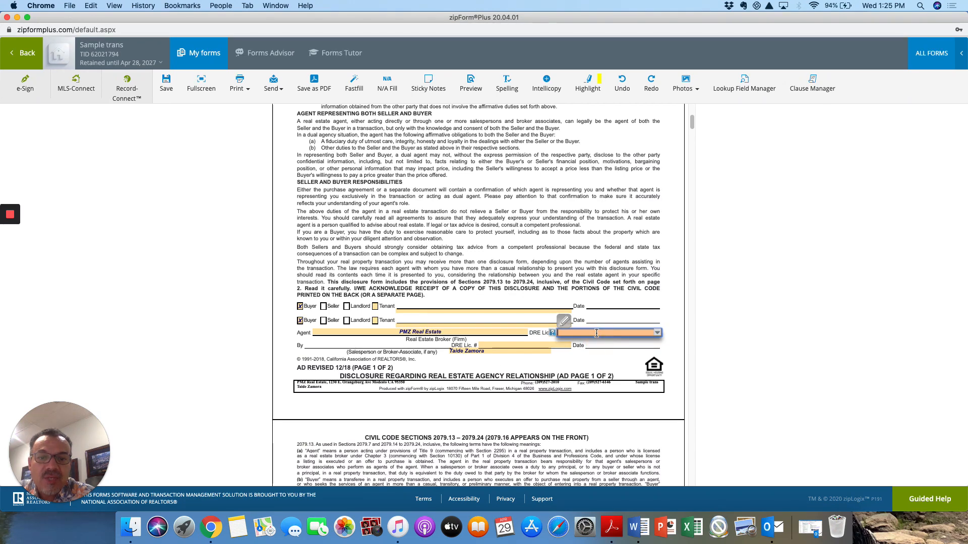
type("00")
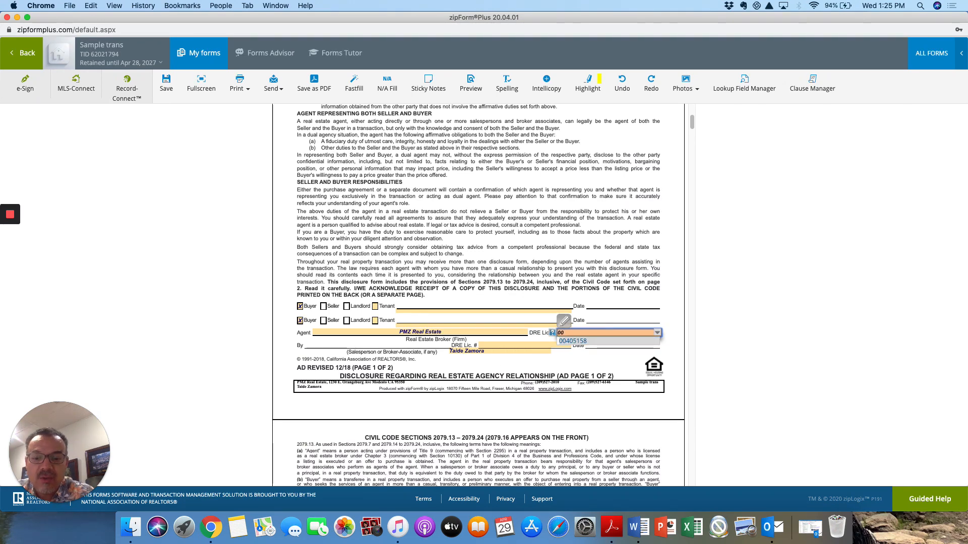
type("405158")
left_click(595, 342)
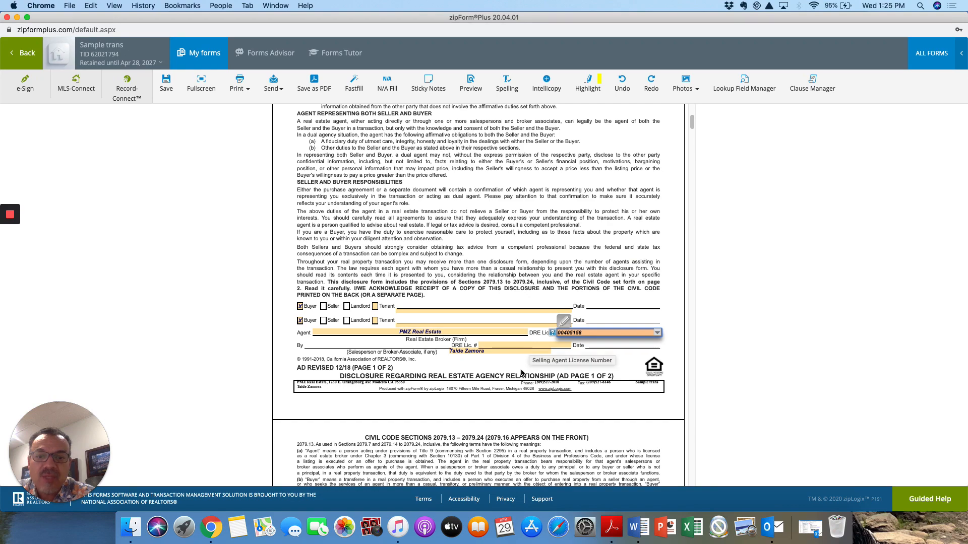
Step: Enter the property's street address and pick the verified address suggestion
scroll(519, 375, "down", 5)
scroll(518, 377, "down", 10)
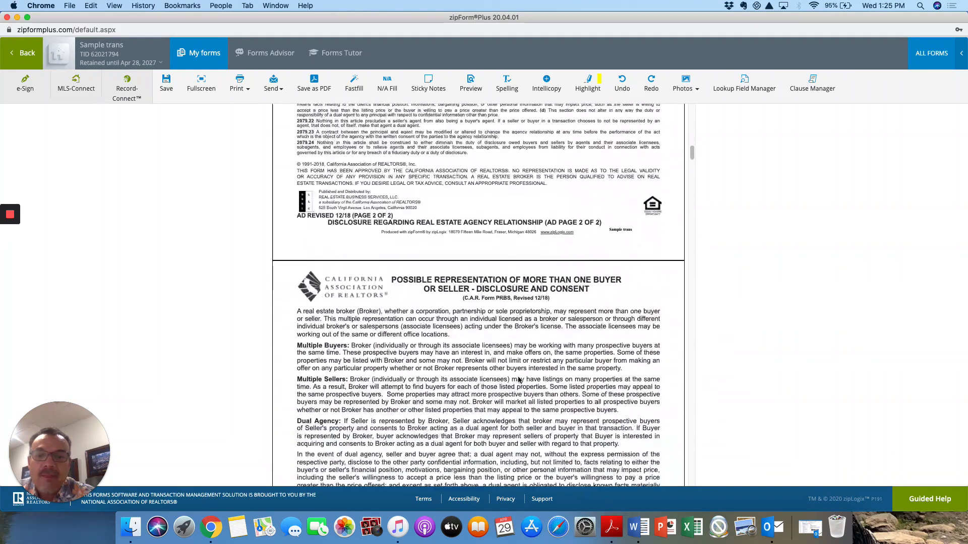
scroll(518, 377, "down", 1)
scroll(518, 377, "up", 1)
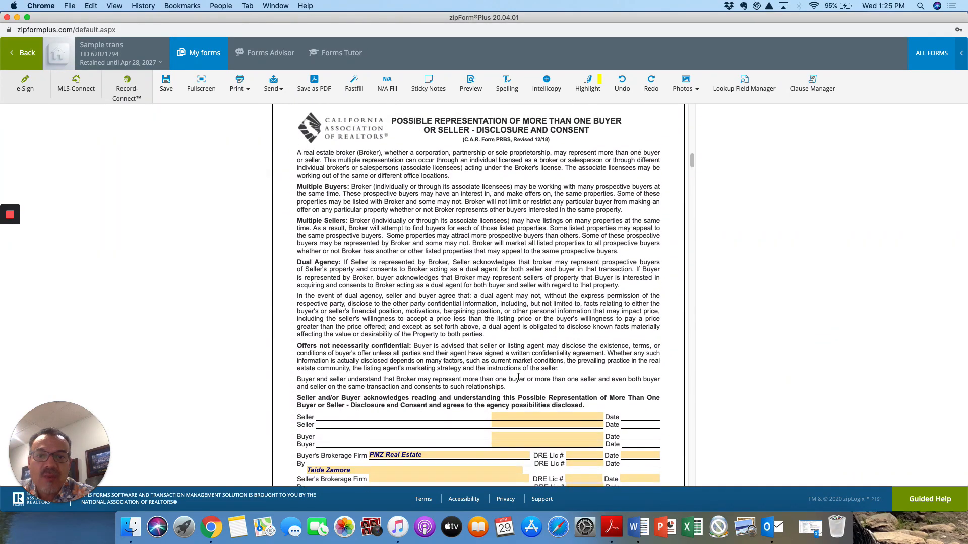
scroll(518, 377, "down", 2)
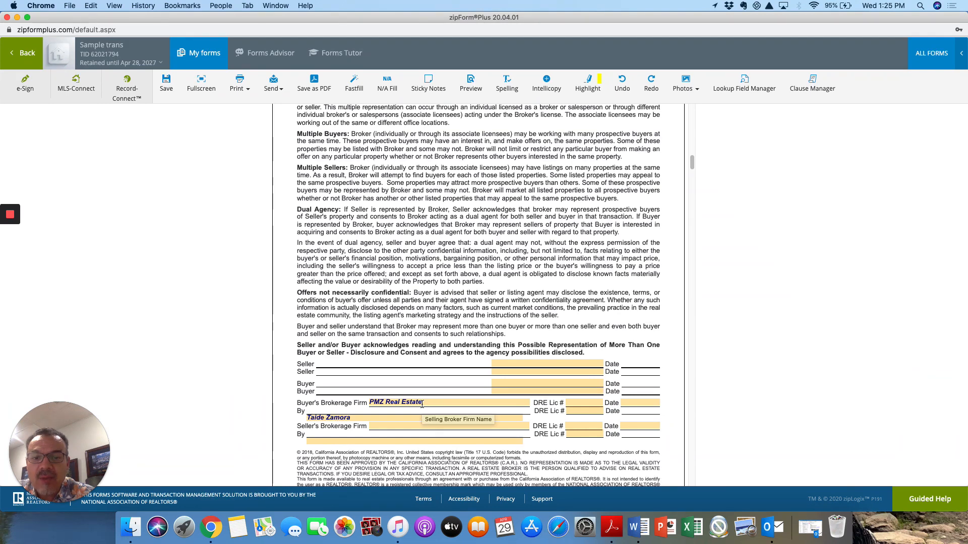
scroll(422, 405, "down", 10)
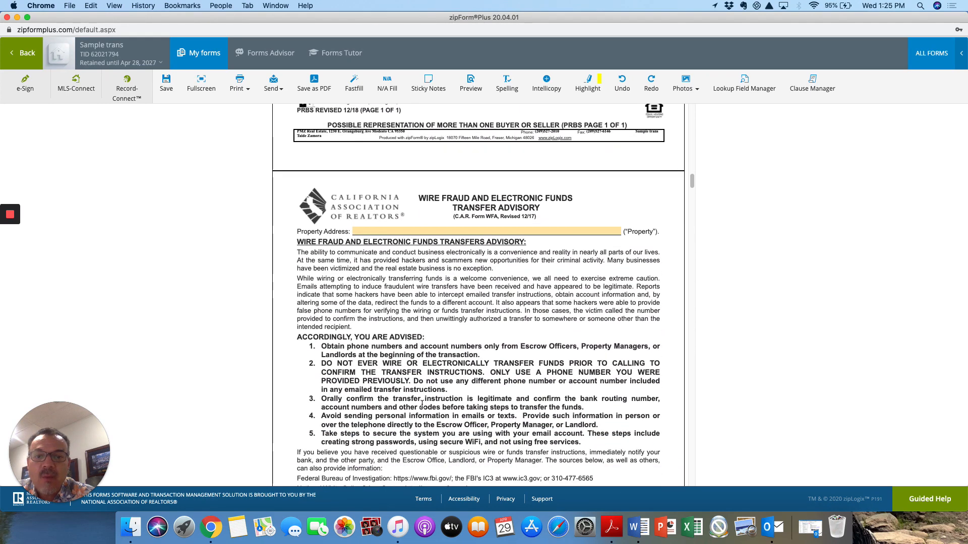
left_click(467, 230)
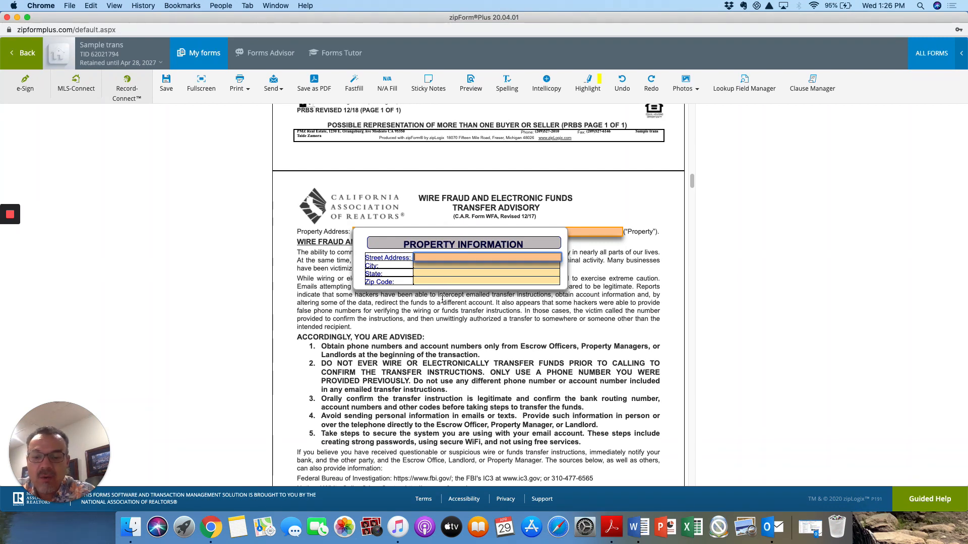
type("123")
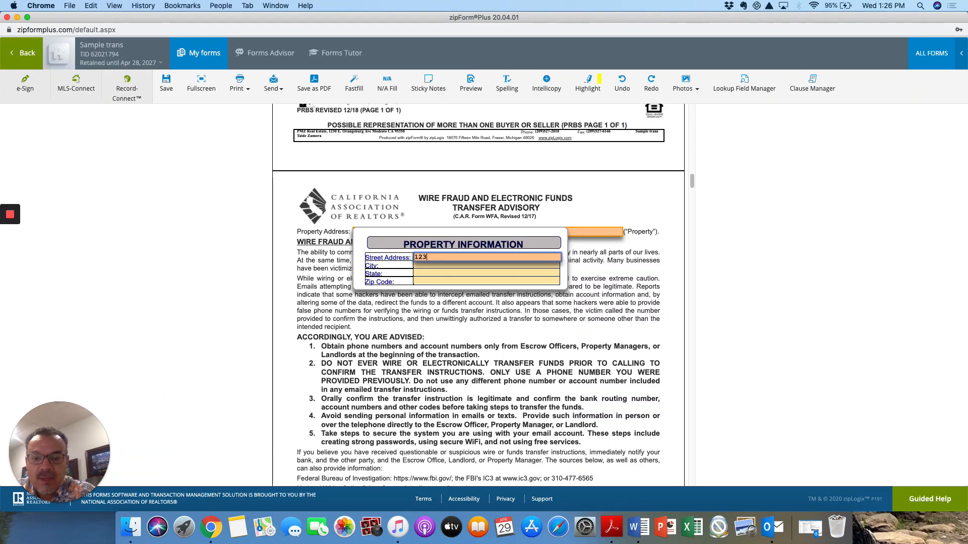
type("3 main")
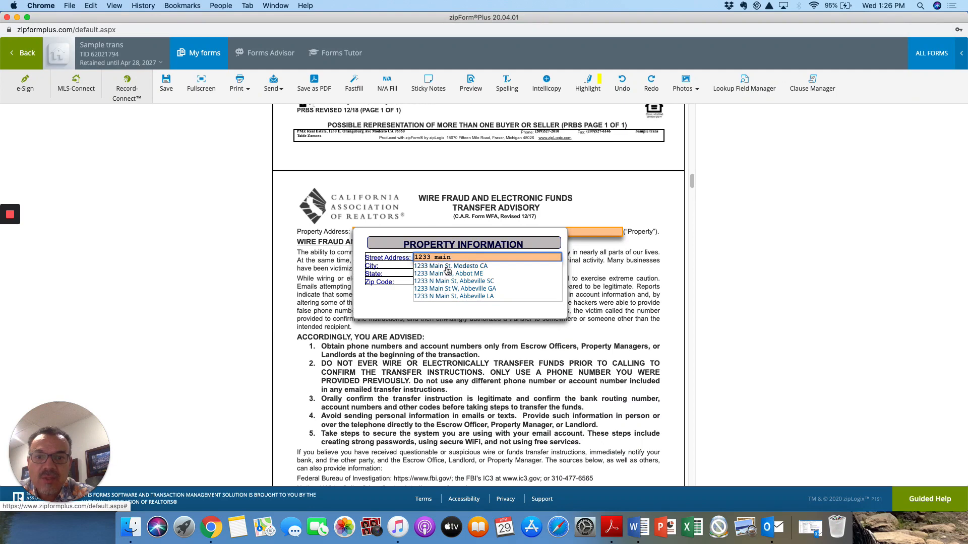
left_click(447, 272)
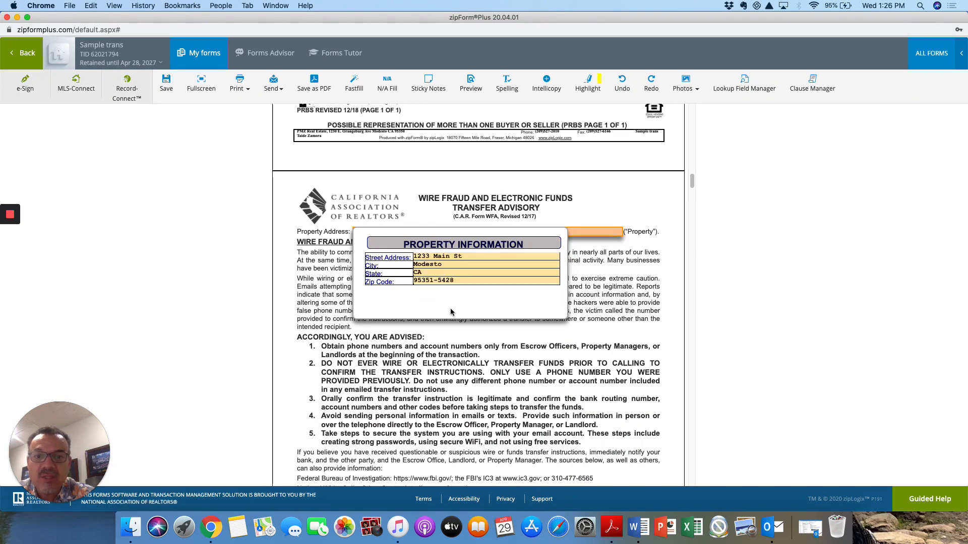
Step: Dismiss the notes and photos menu that popped up on the form
scroll(453, 331, "down", 3)
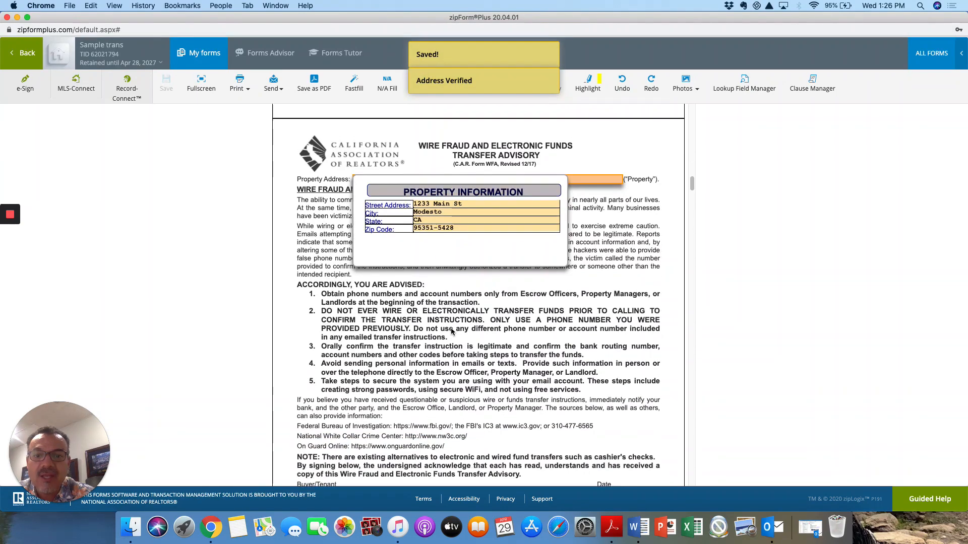
right_click(452, 332)
scroll(392, 319, "down", 4)
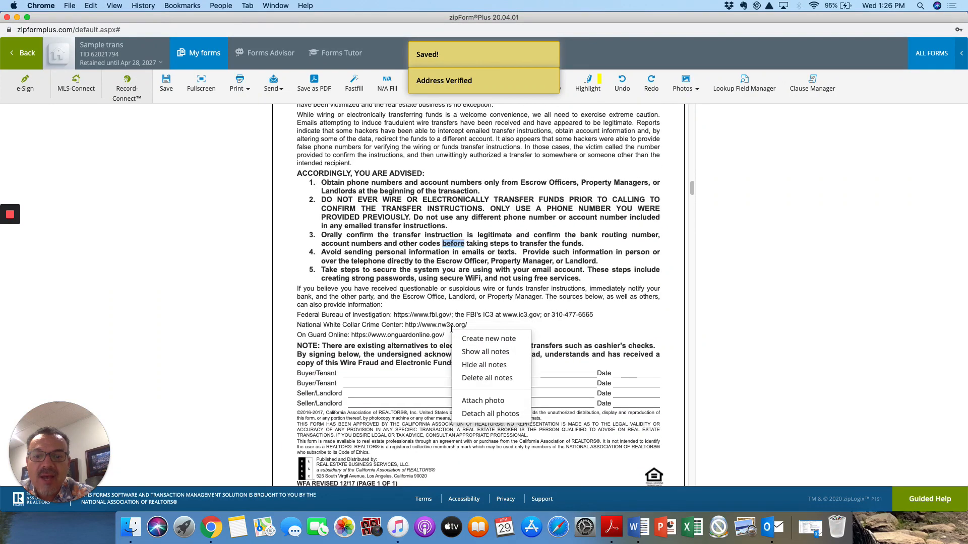
left_click(392, 319)
scroll(393, 319, "down", 10)
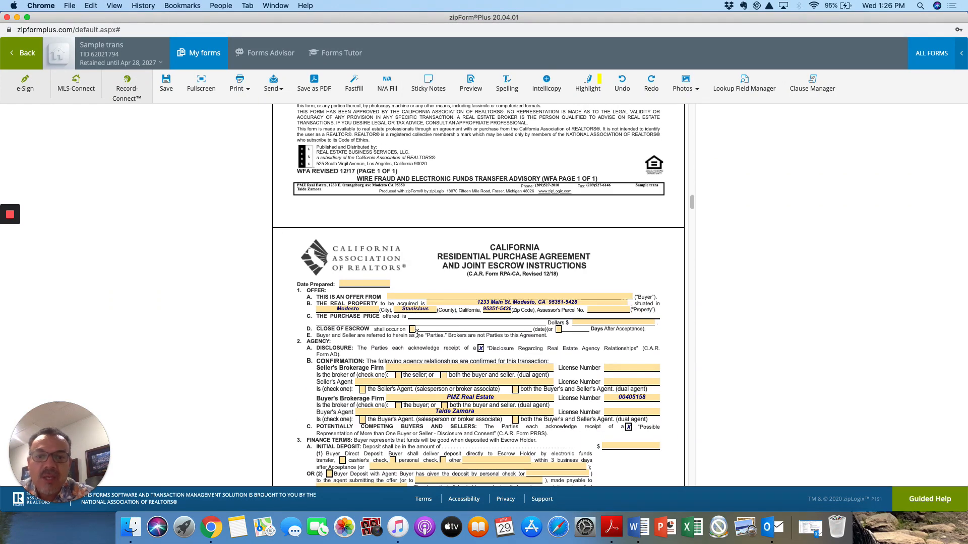
Step: Set Date Prepared to 04/29/2020 from the calendar
scroll(416, 332, "down", 1)
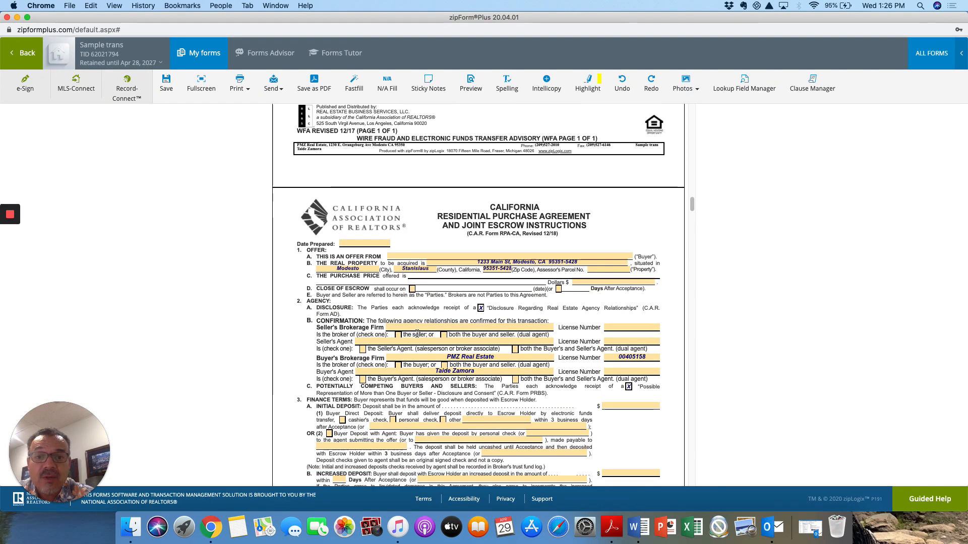
scroll(389, 303, "down", 1)
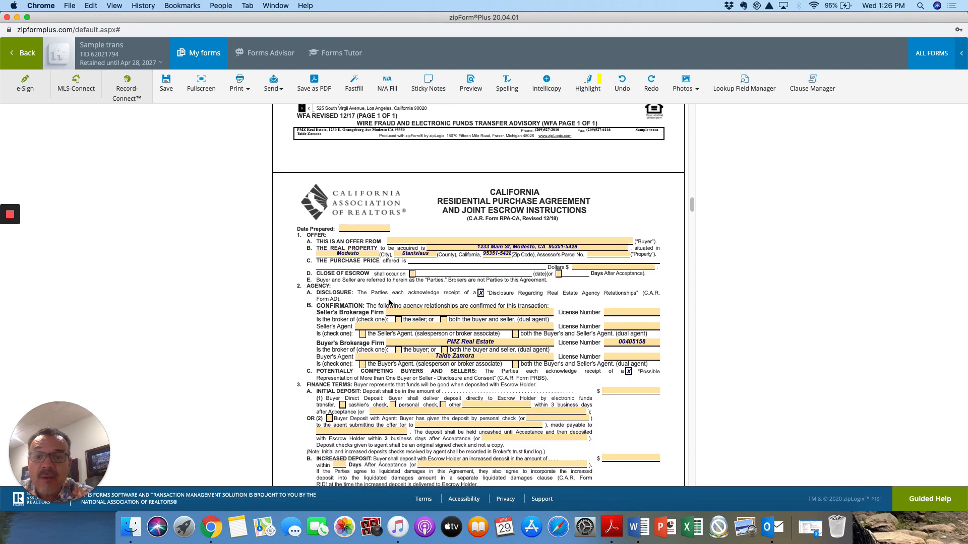
left_click(377, 229)
left_click(399, 340)
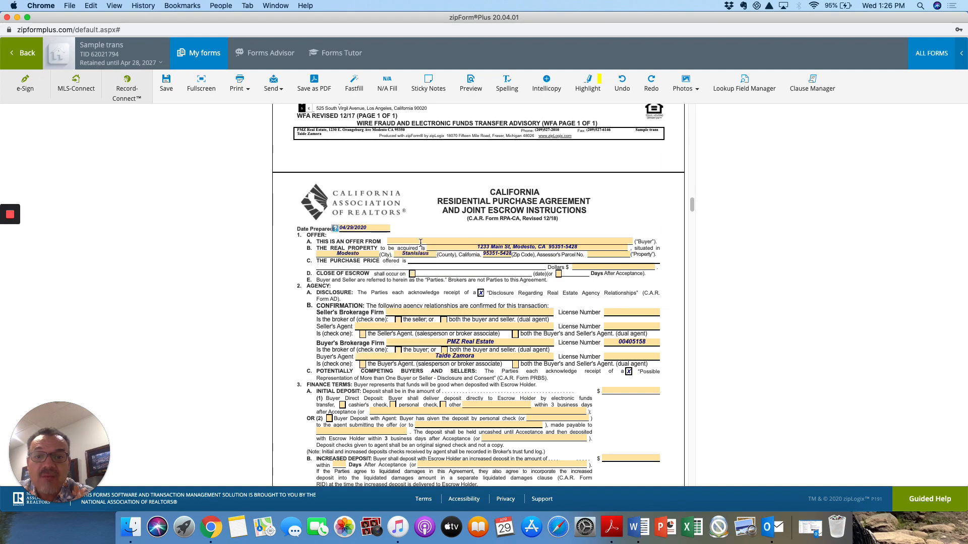
Step: Enter the first and second buyers' full names on the agency disclosure
scroll(420, 241, "up", 15)
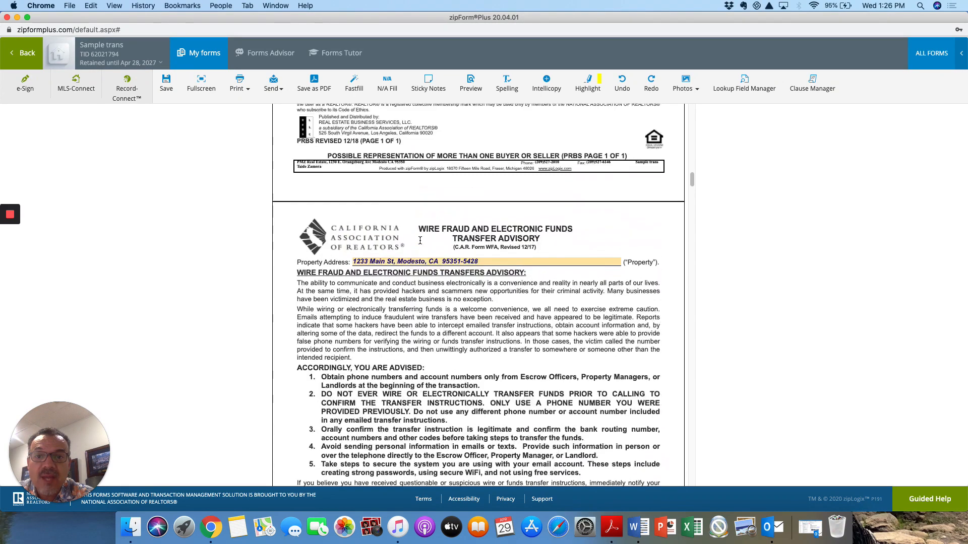
scroll(420, 240, "up", 15)
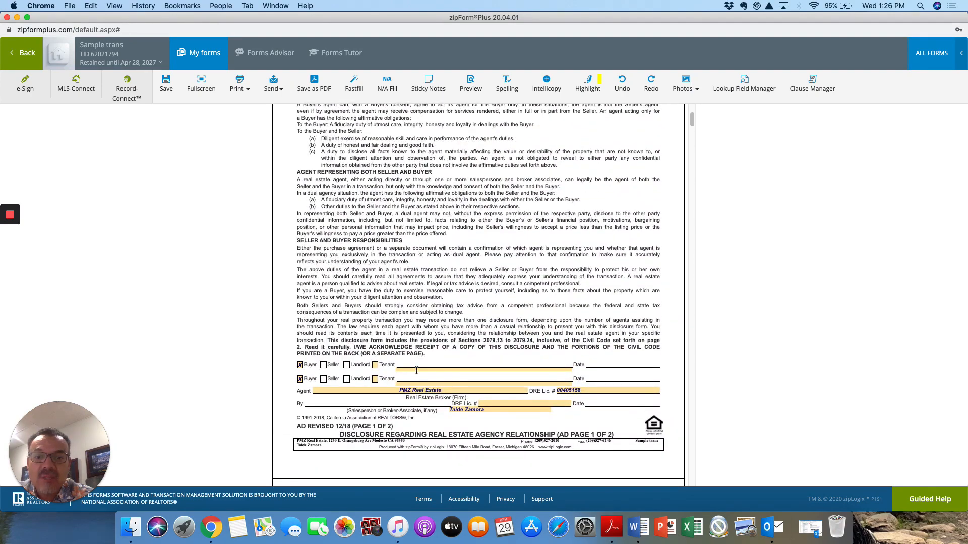
left_click(416, 370)
type("tom Jo")
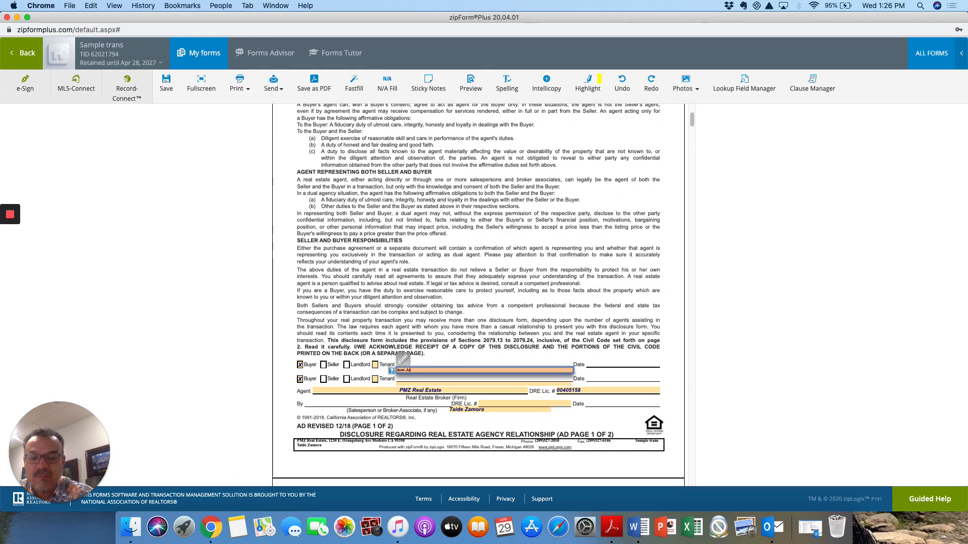
type("nes")
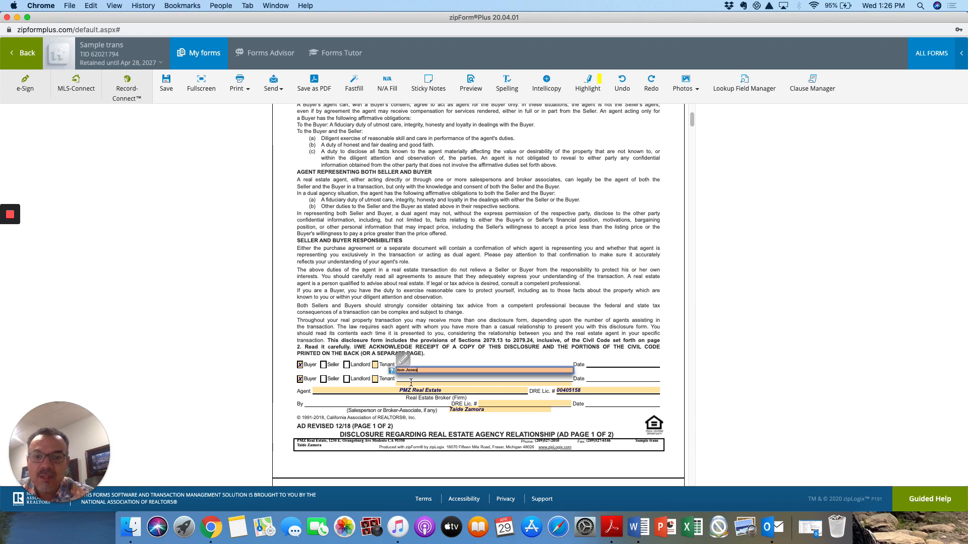
left_click(412, 382)
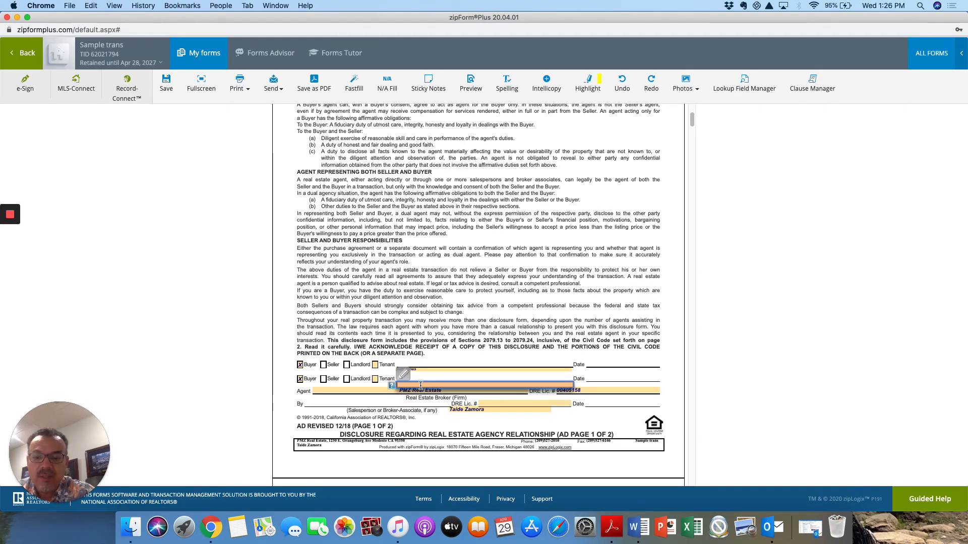
type("sara jones")
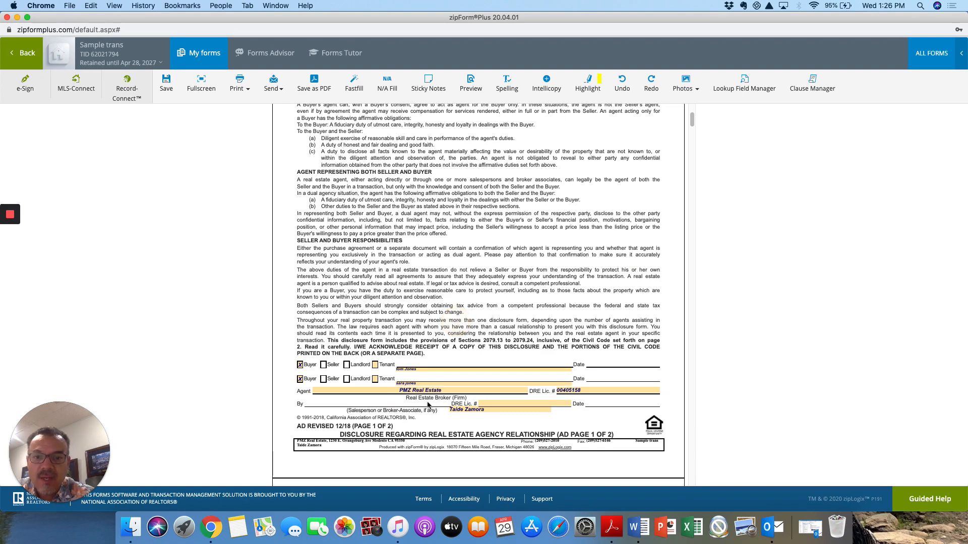
scroll(429, 407, "down", 15)
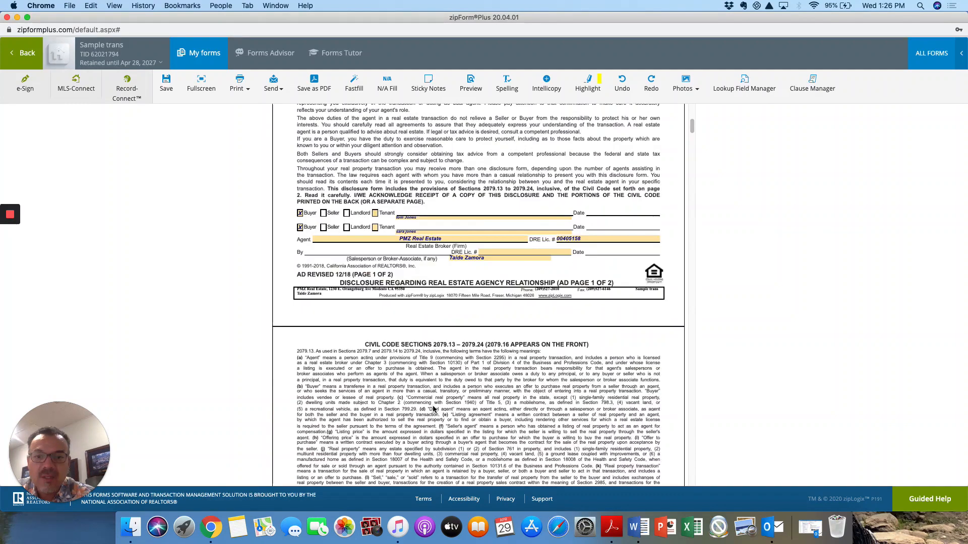
scroll(433, 407, "down", 12)
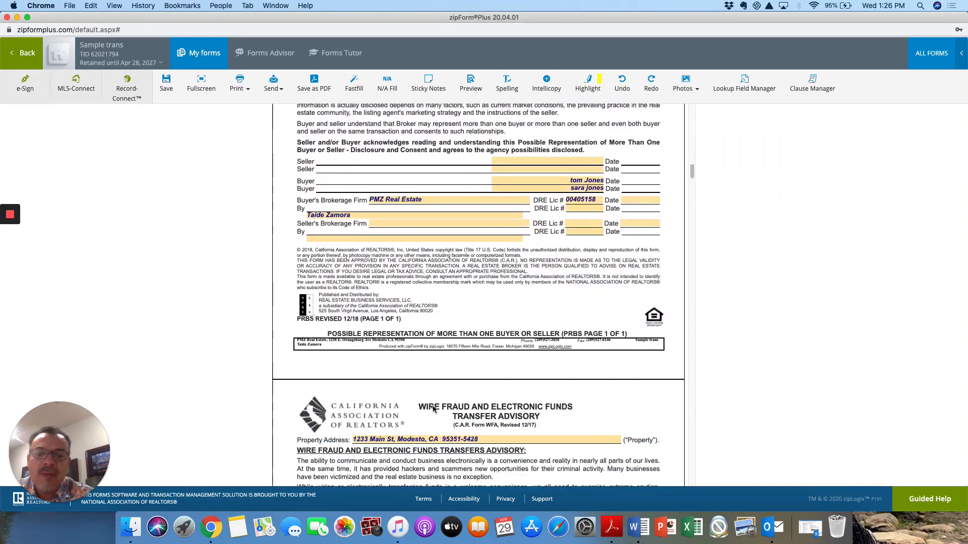
Step: Set the purchase price to $350,000.00 and close escrow 30 days after acceptance
scroll(433, 407, "down", 10)
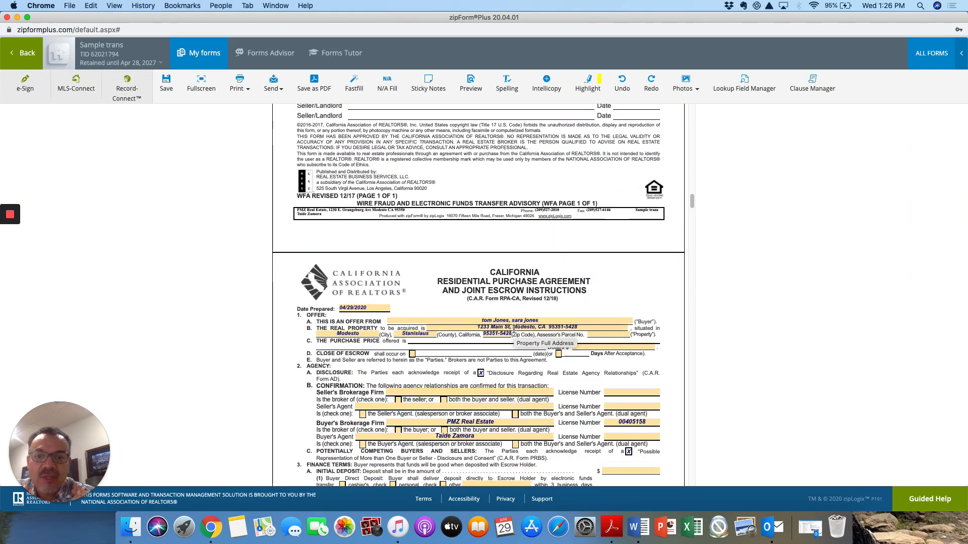
left_click(605, 335)
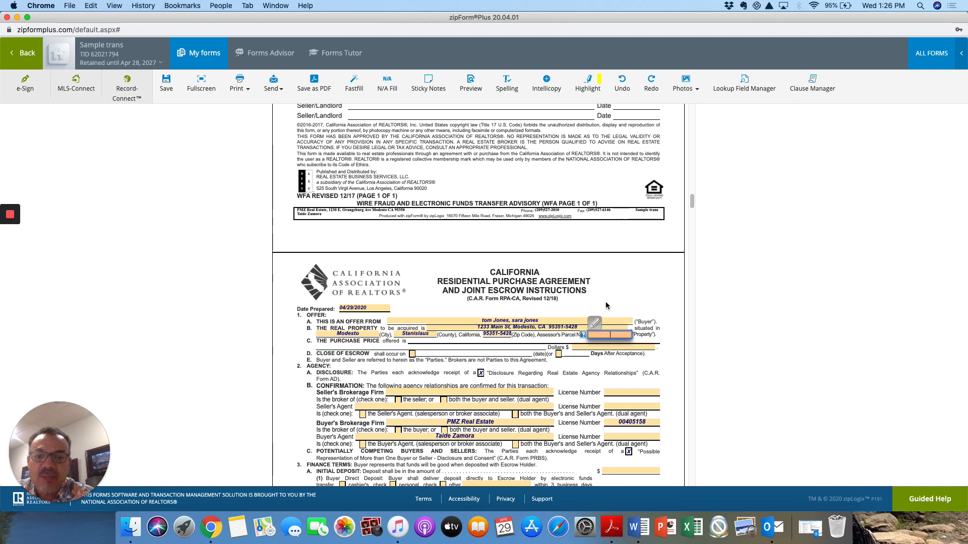
left_click(517, 344)
left_click(607, 348)
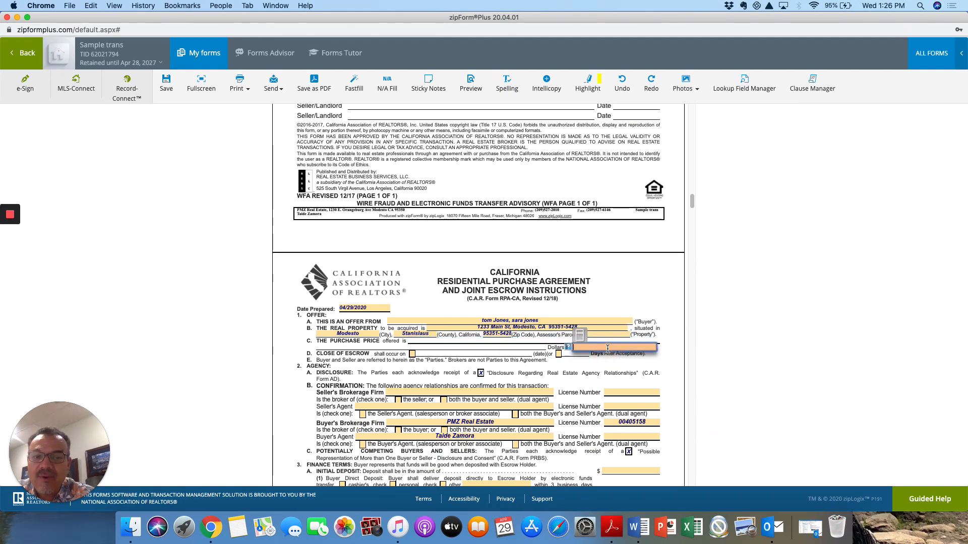
type("350000")
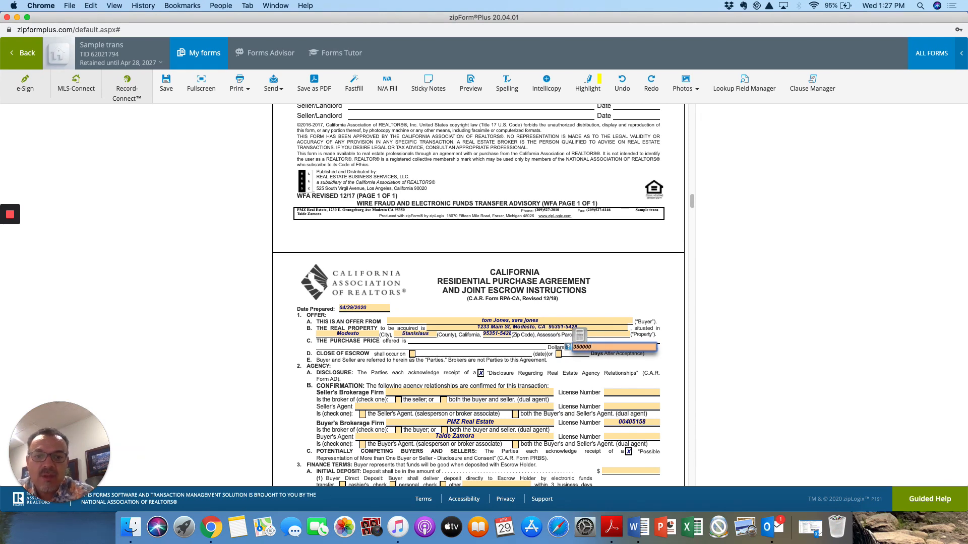
left_click(586, 389)
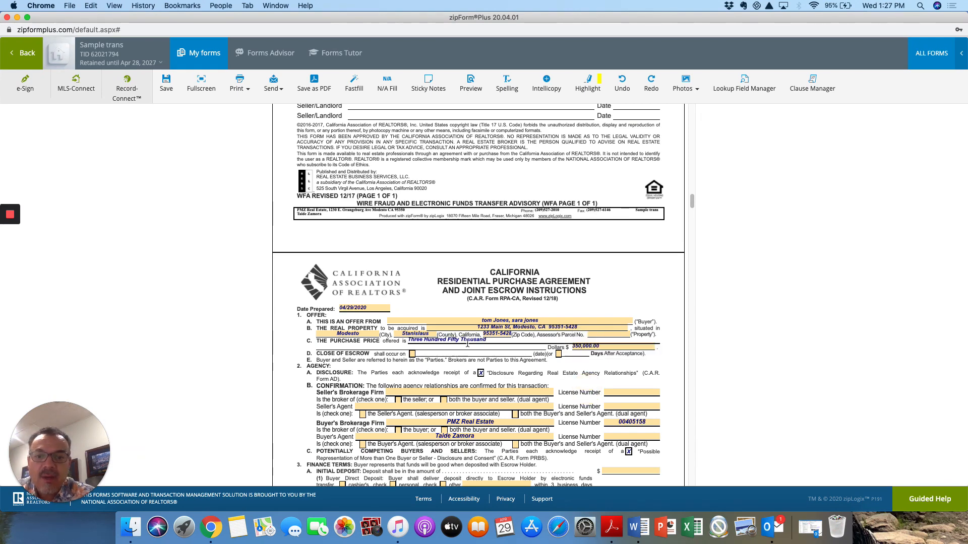
left_click(559, 356)
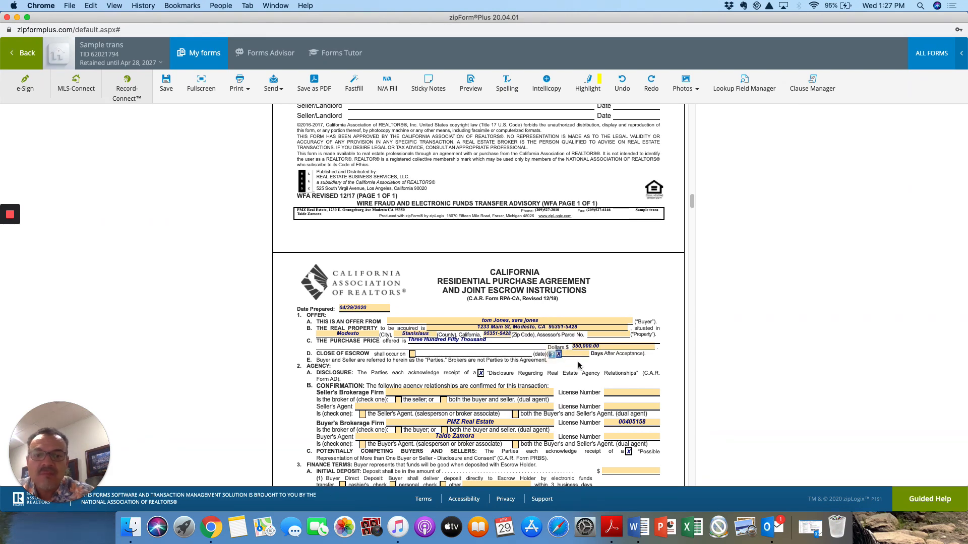
left_click(574, 355)
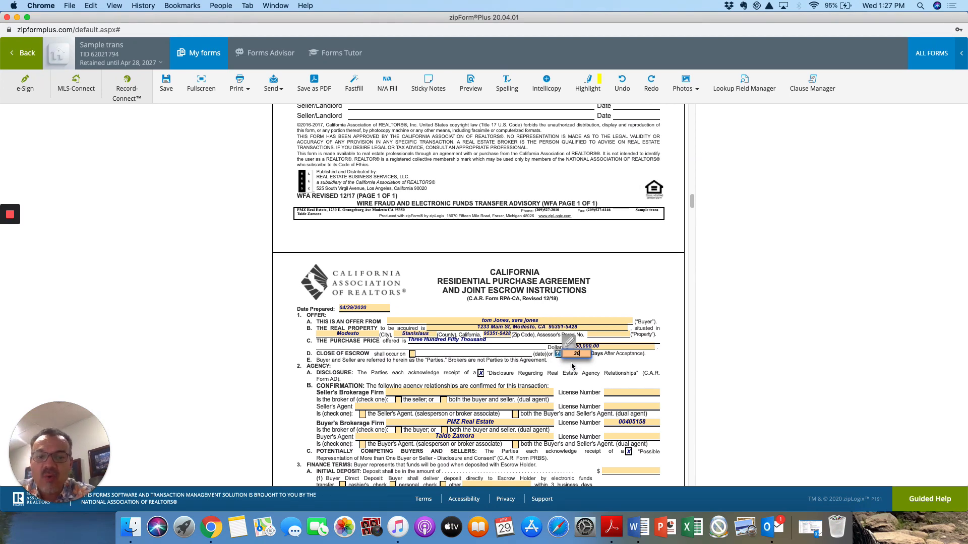
left_click(581, 394)
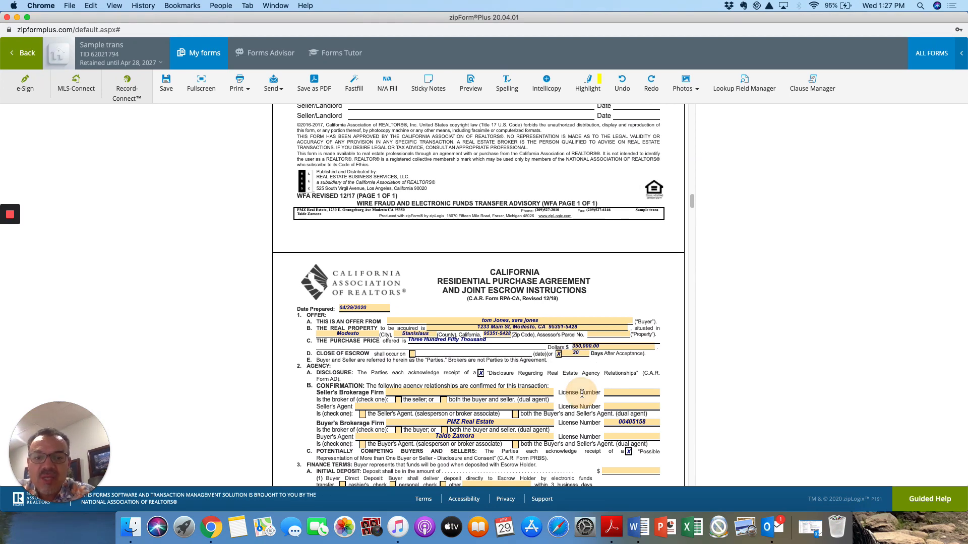
Step: Enter the buyer's agent licence number
scroll(582, 393, "down", 2)
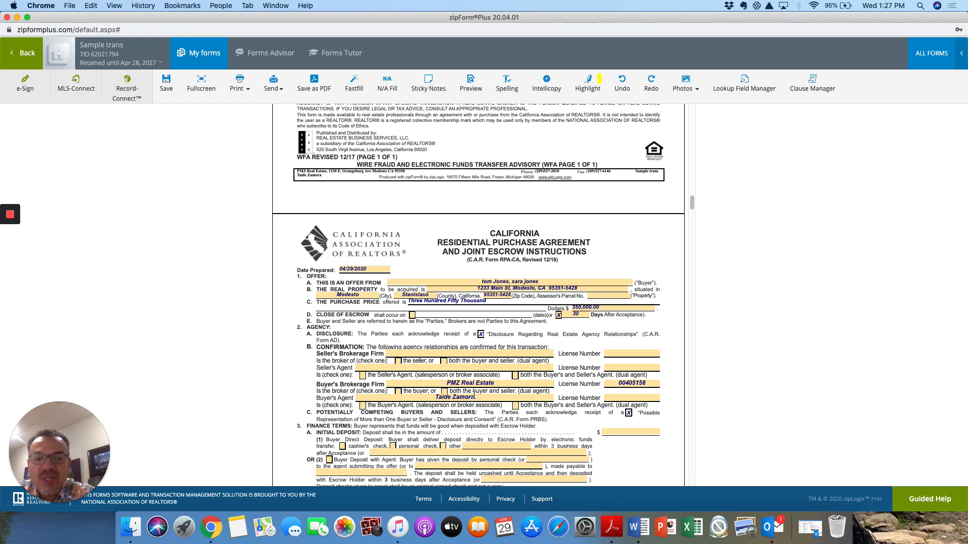
left_click(615, 398)
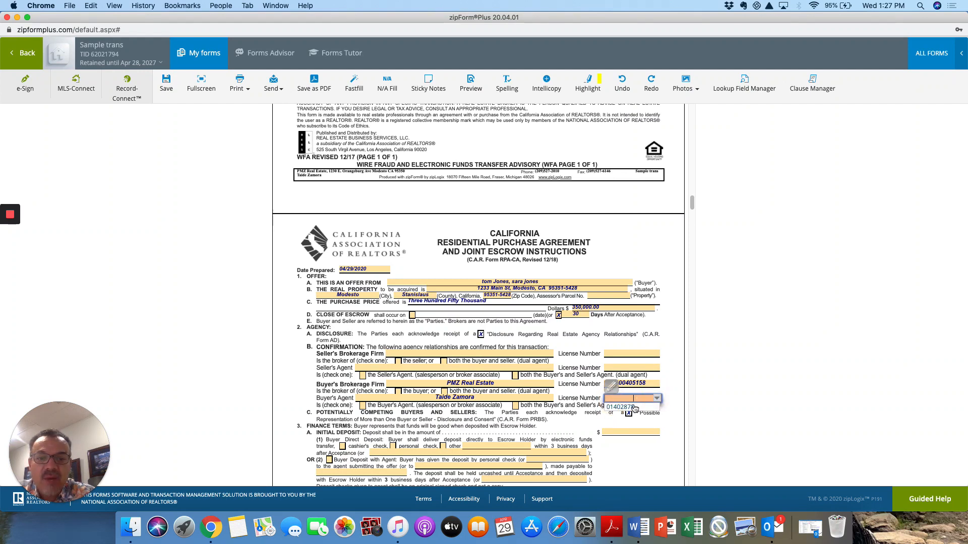
type("01402878")
left_click(578, 405)
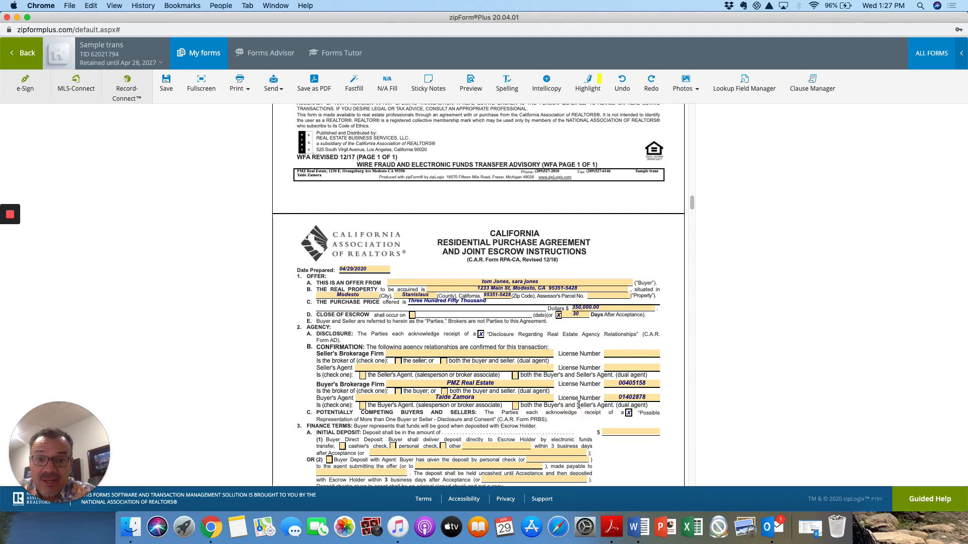
Step: Choose 'Brokerage name' as seller's brokerage firm and 'Agent doesn't matter' as seller's agent
left_click(522, 354)
left_click(548, 354)
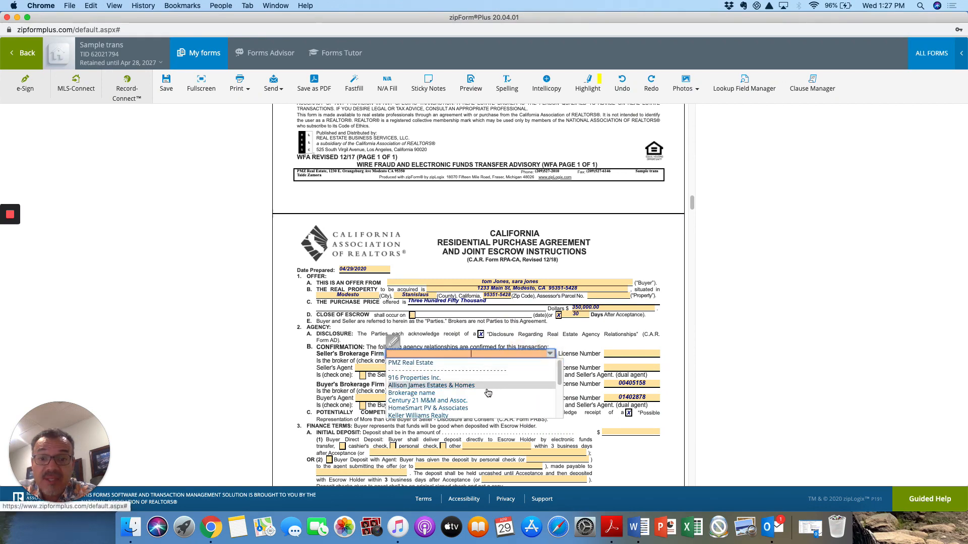
left_click(484, 394)
left_click(350, 362)
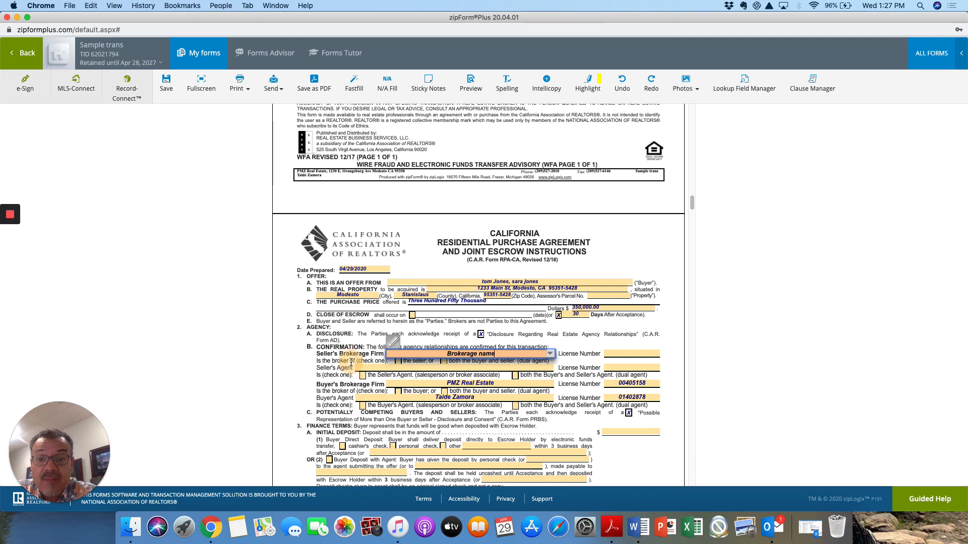
left_click(402, 367)
left_click(551, 369)
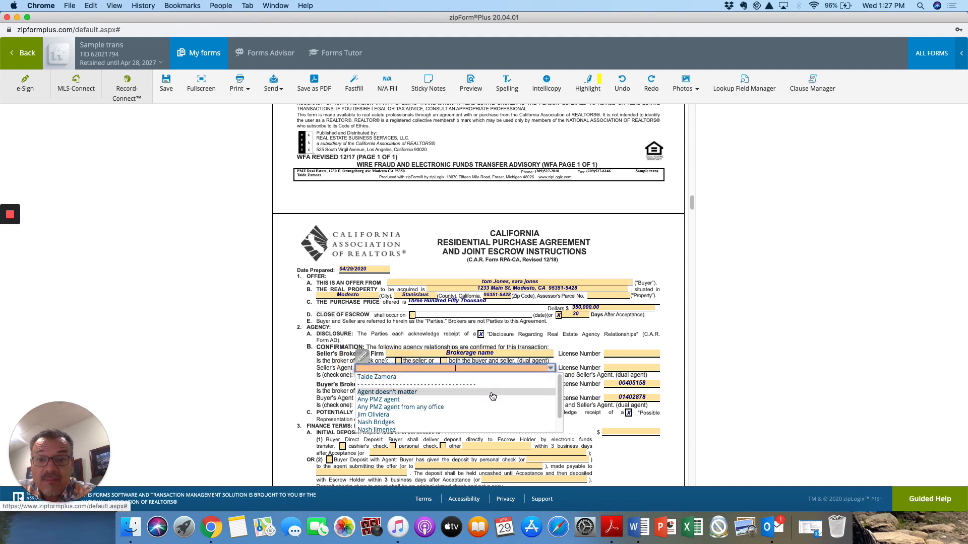
left_click(493, 393)
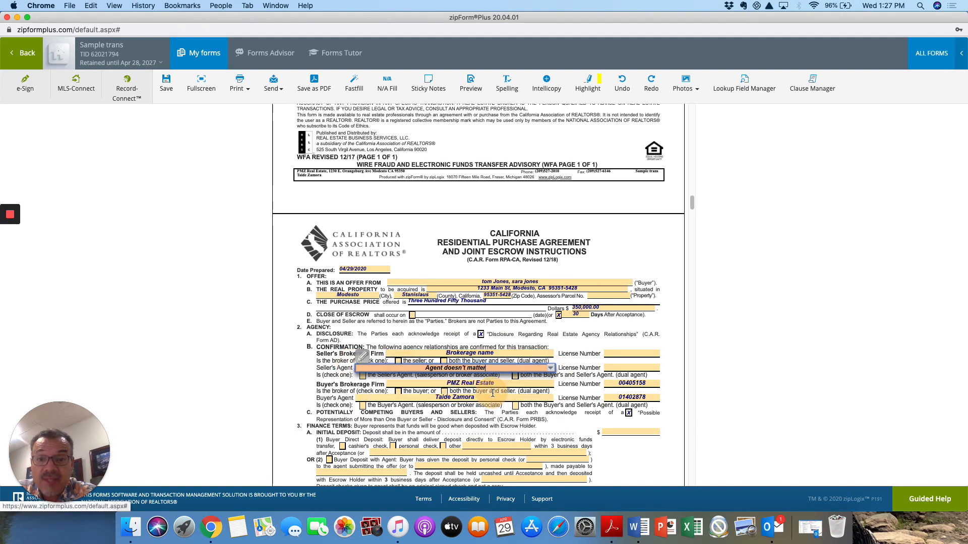
Step: Enter the seller's brokerage and seller's agent licence numbers
left_click(639, 350)
type("1233")
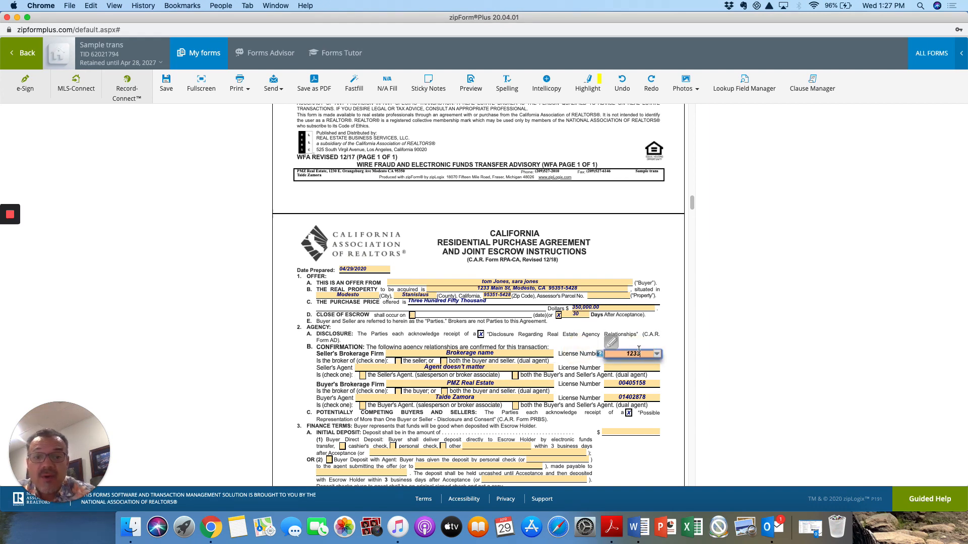
left_click(610, 372)
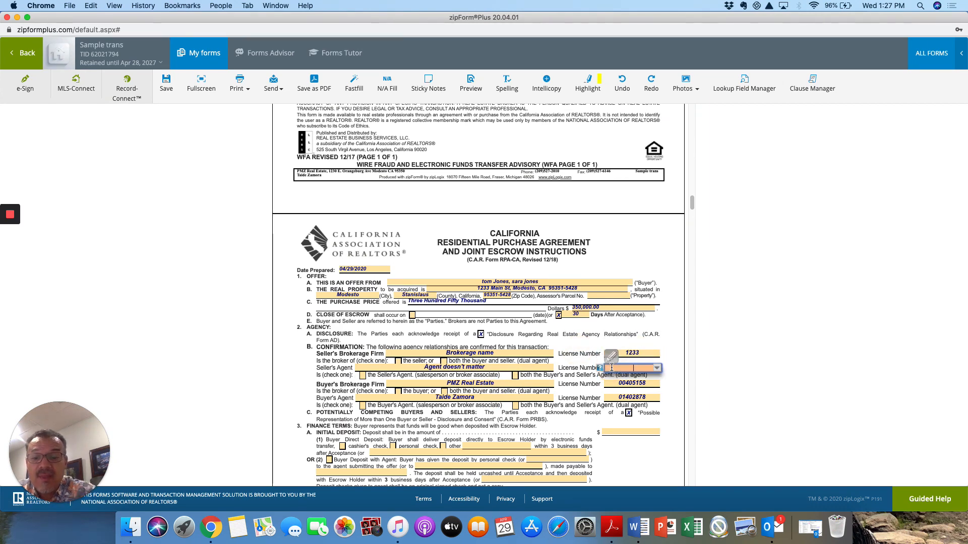
type("123")
left_click(565, 353)
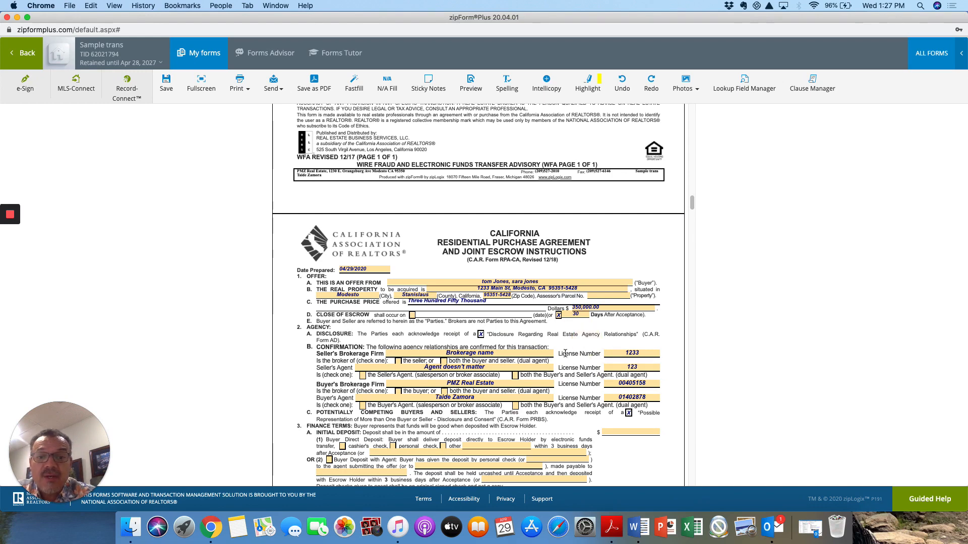
scroll(575, 357, "down", 3)
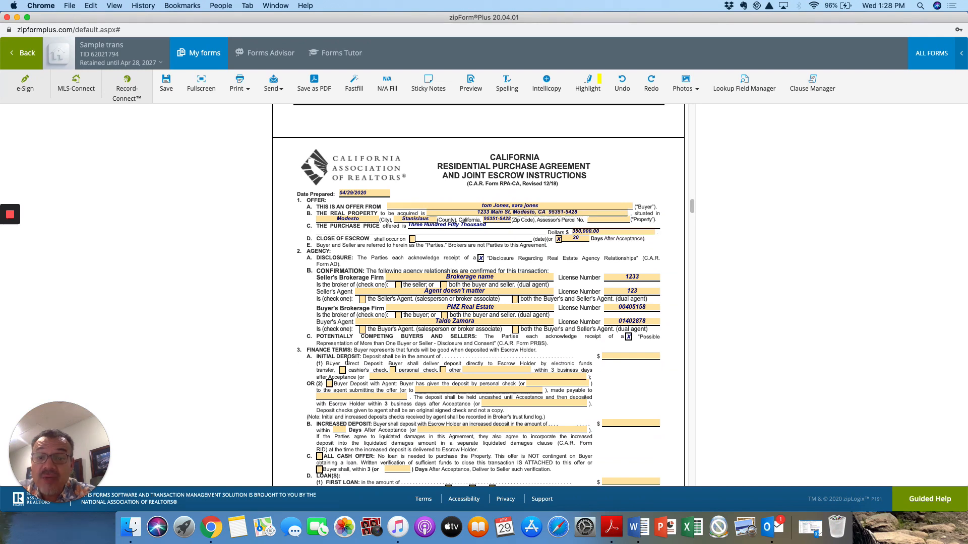
Step: Enter a $3,500.00 initial deposit and a $300,000.00 first loan amount
left_click(617, 357)
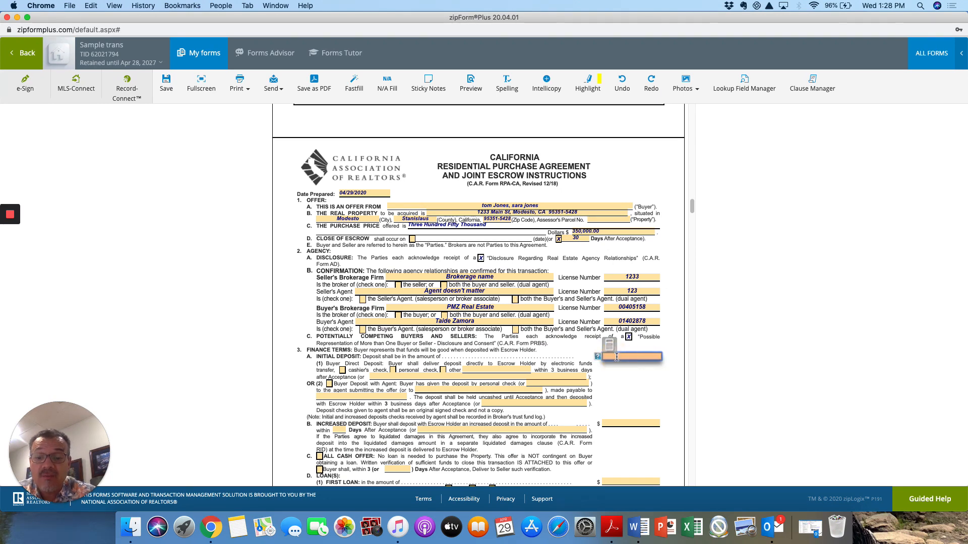
type("3500")
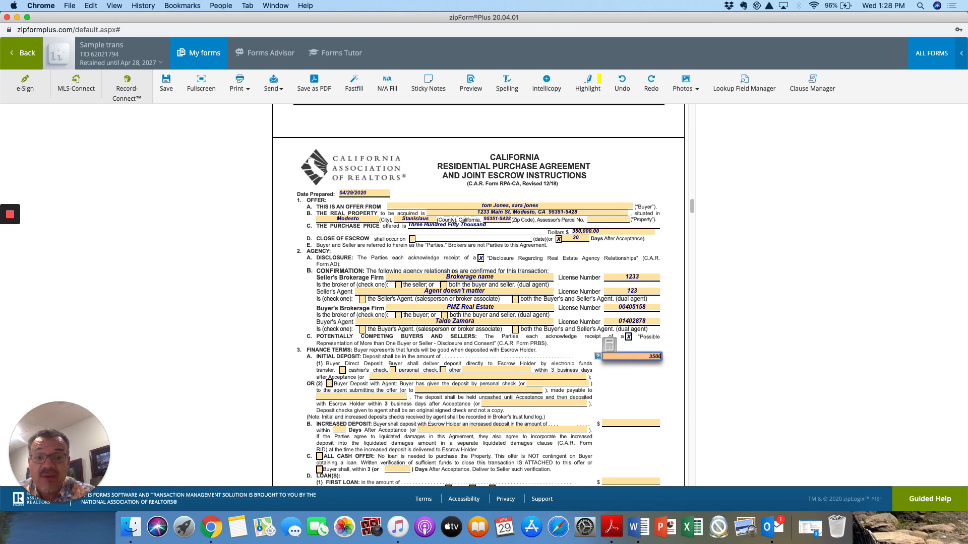
left_click(629, 385)
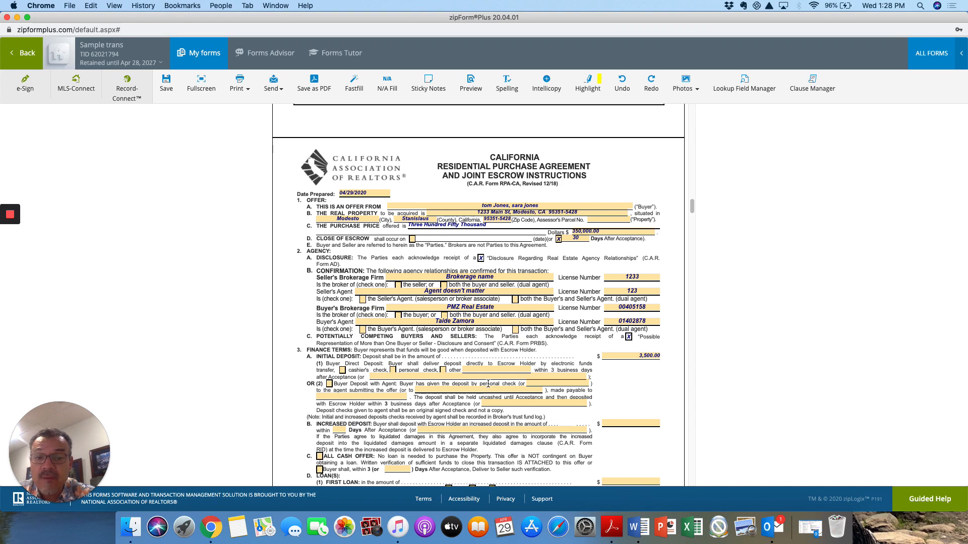
scroll(537, 424, "down", 3)
scroll(537, 423, "down", 3)
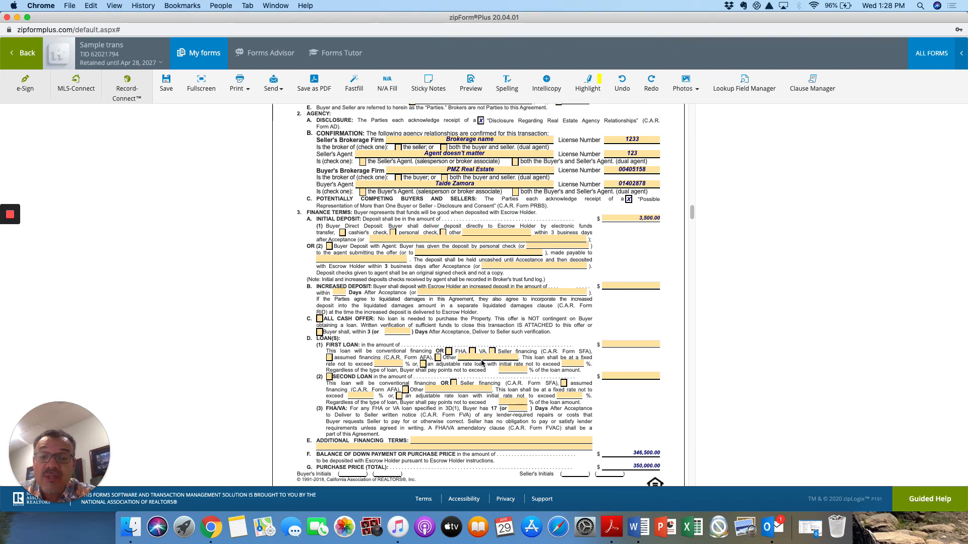
left_click(614, 345)
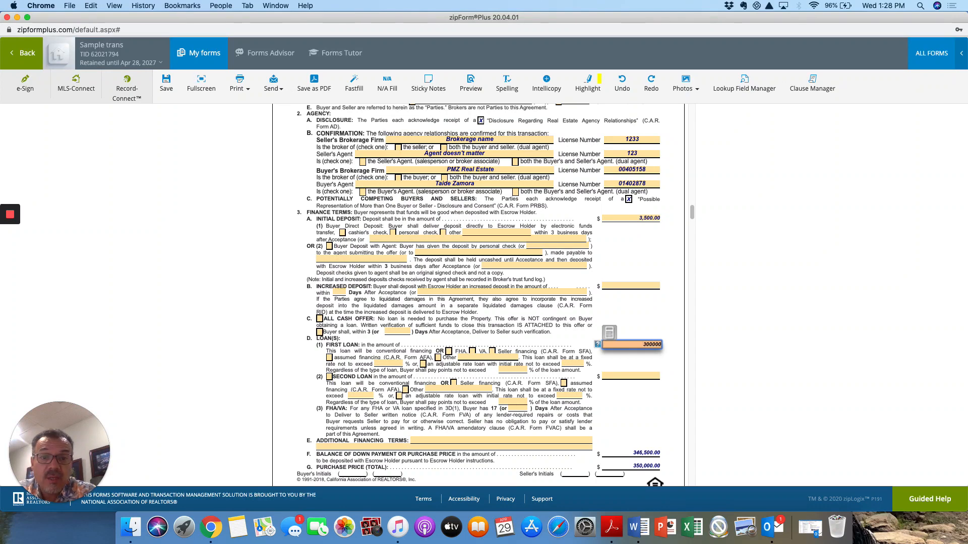
left_click(643, 314)
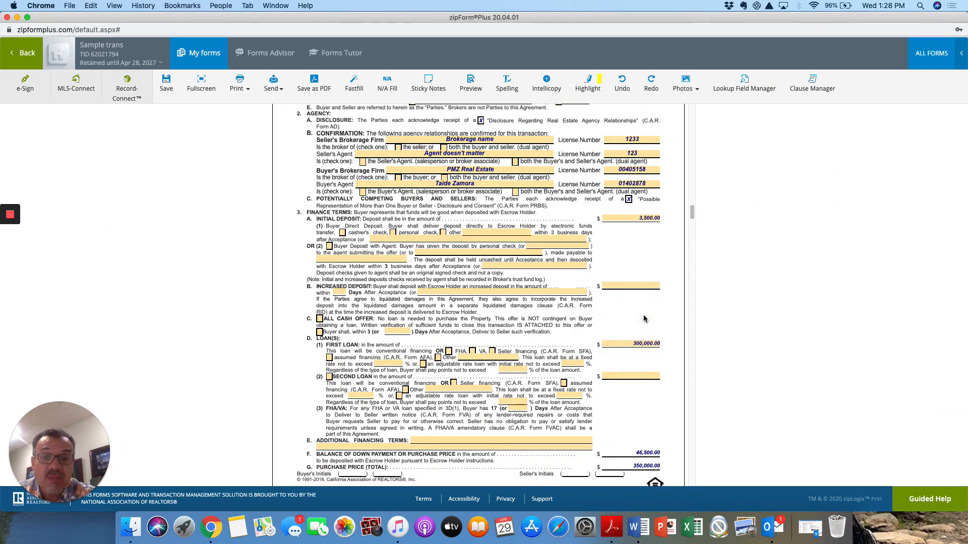
scroll(529, 406, "down", 2)
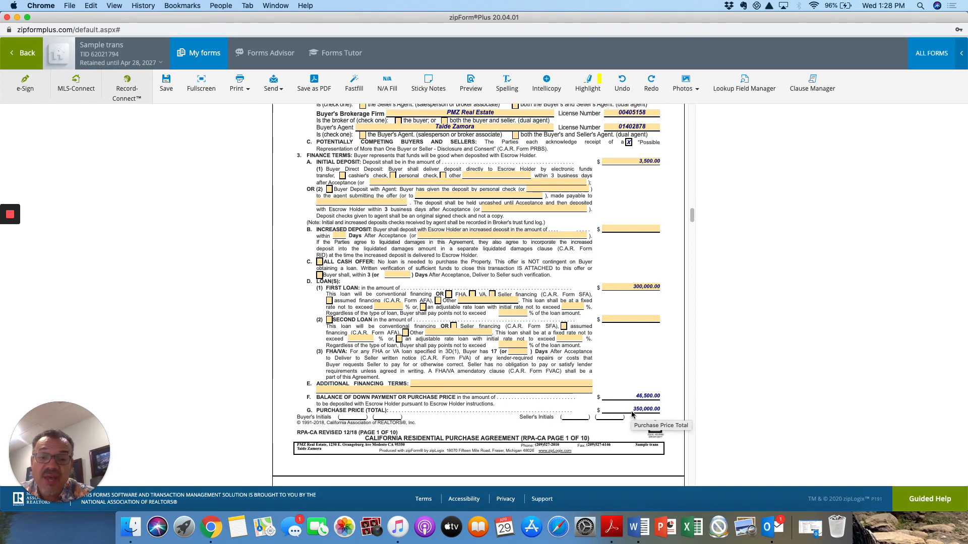
Step: Check Seller for the natural hazard disclosure report in 7A(1), with 'sellers choice' as preparer
scroll(632, 413, "down", 10)
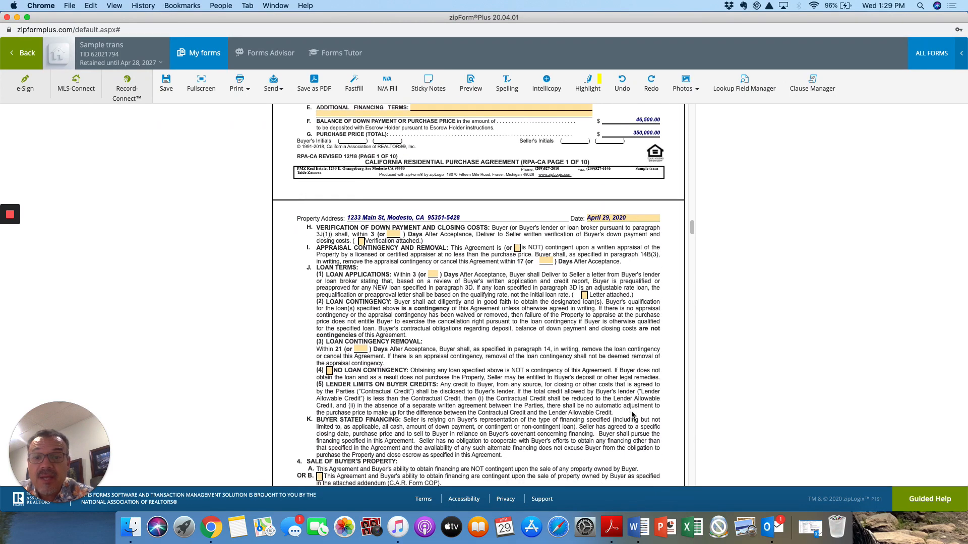
scroll(550, 393, "down", 6)
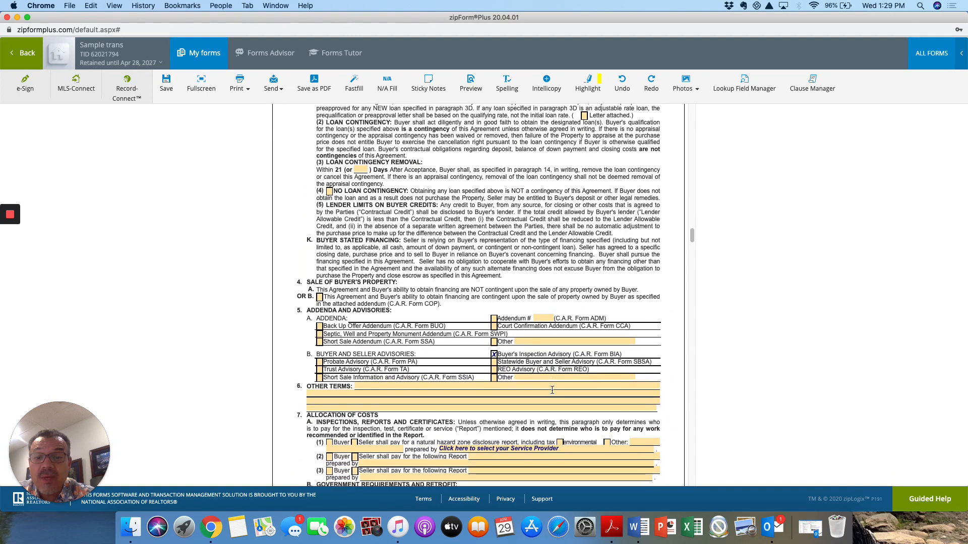
scroll(551, 393, "down", 2)
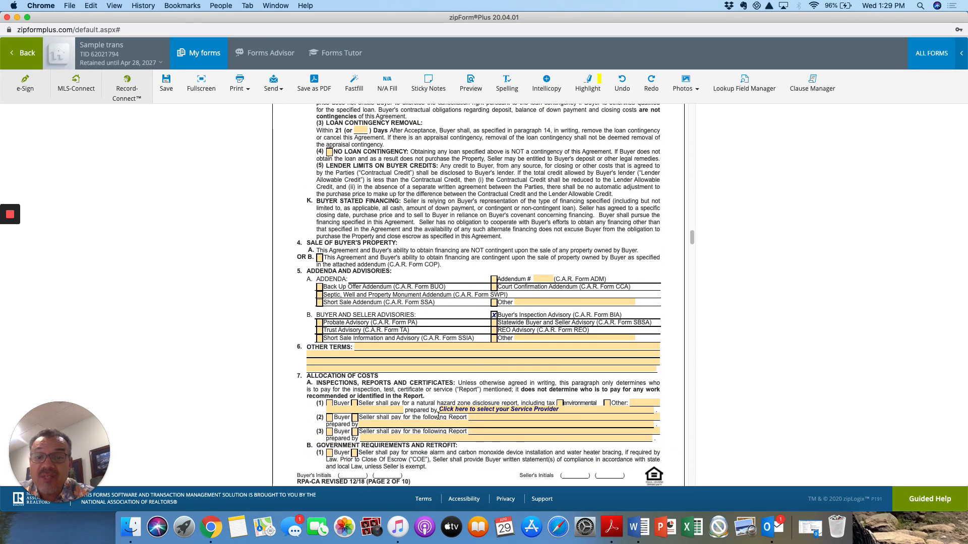
scroll(435, 320, "up", 3)
scroll(434, 320, "up", 4)
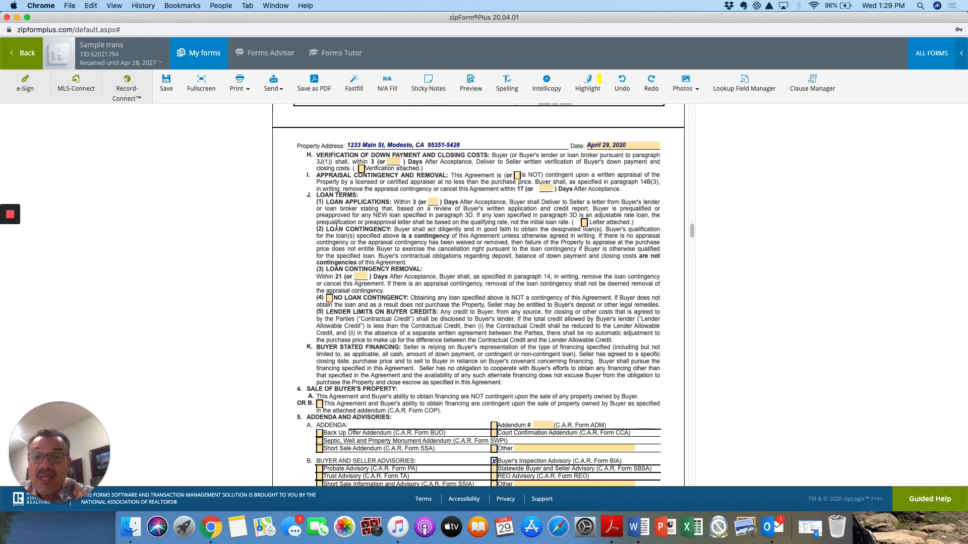
scroll(383, 271, "down", 8)
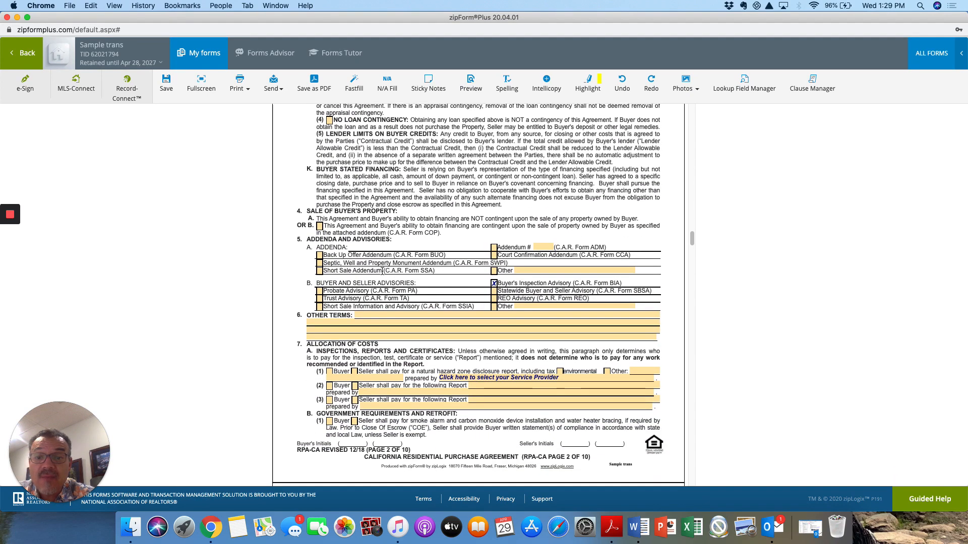
scroll(382, 272, "down", 2)
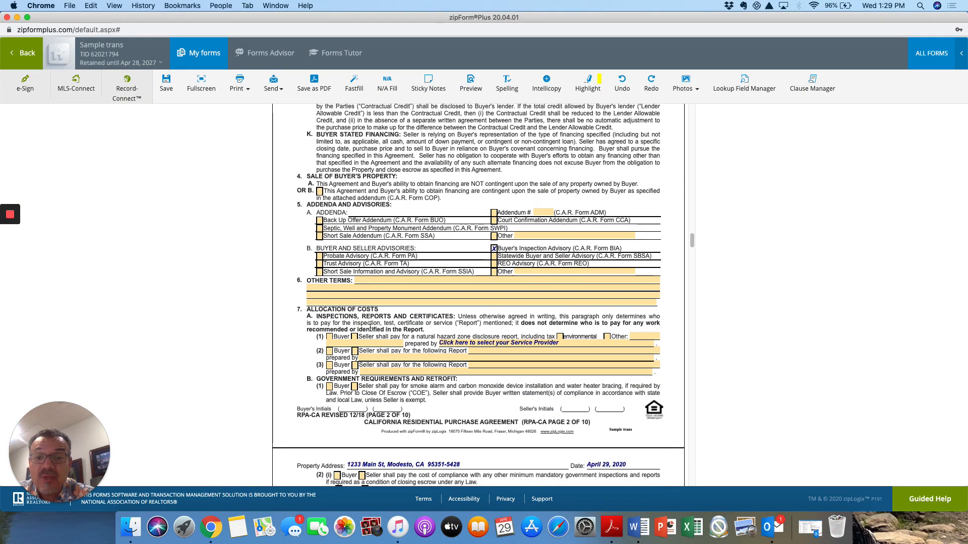
left_click(355, 337)
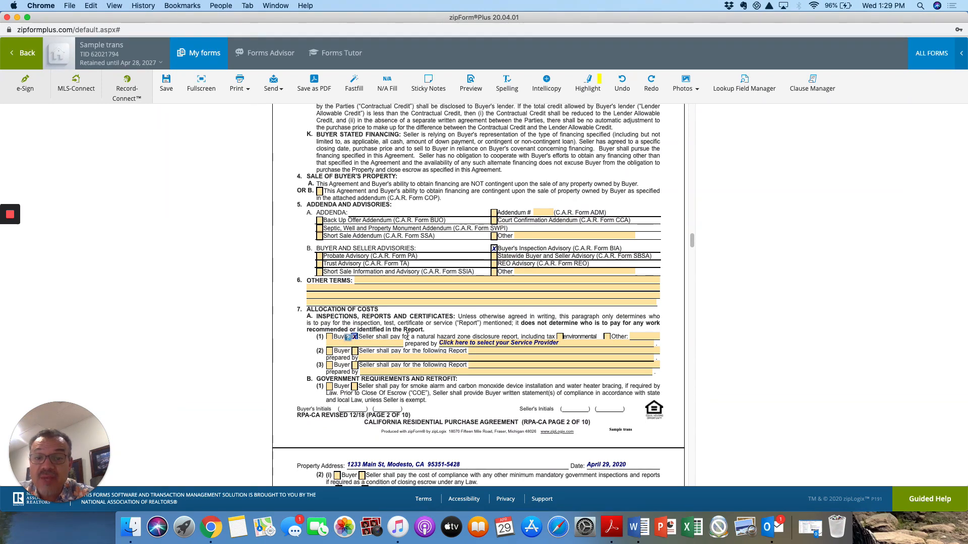
left_click(560, 343)
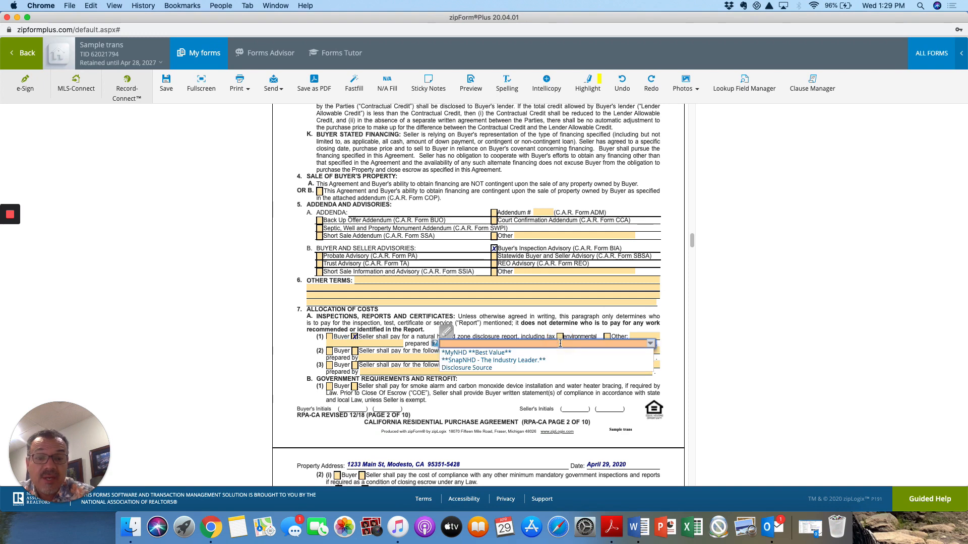
type("sell")
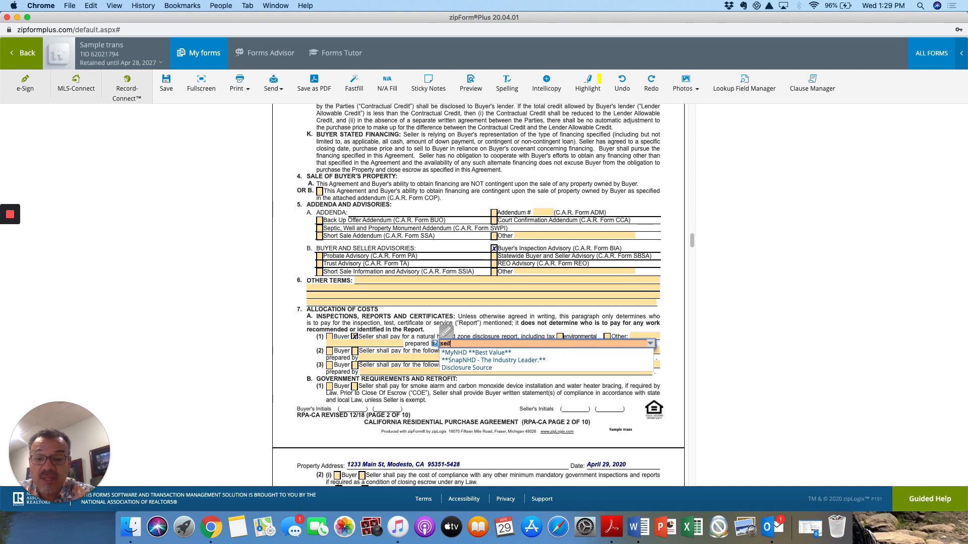
type("ers ch")
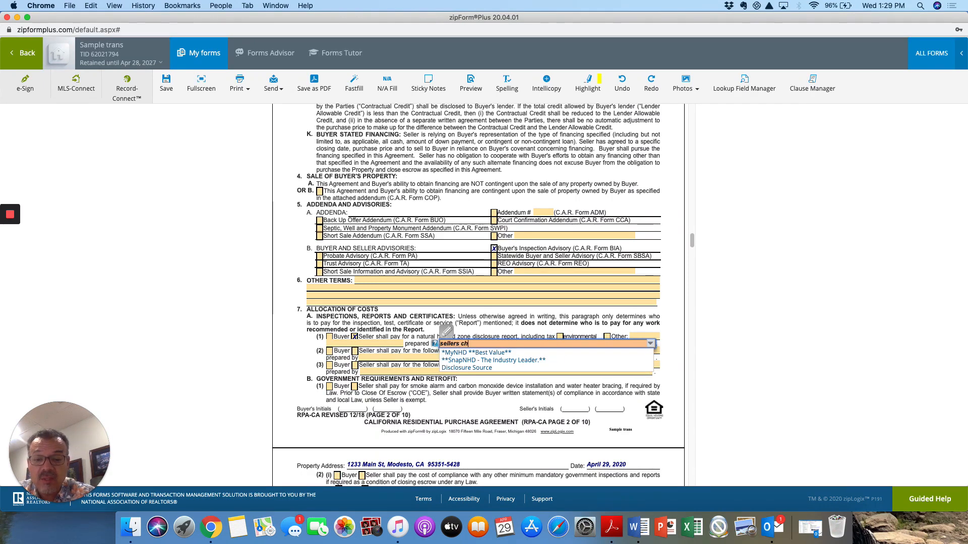
type("oice")
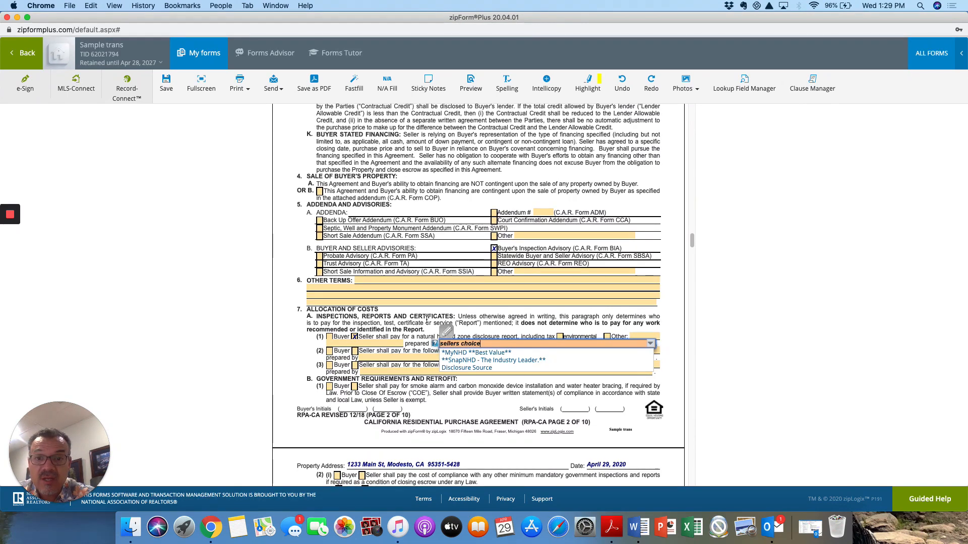
left_click(410, 325)
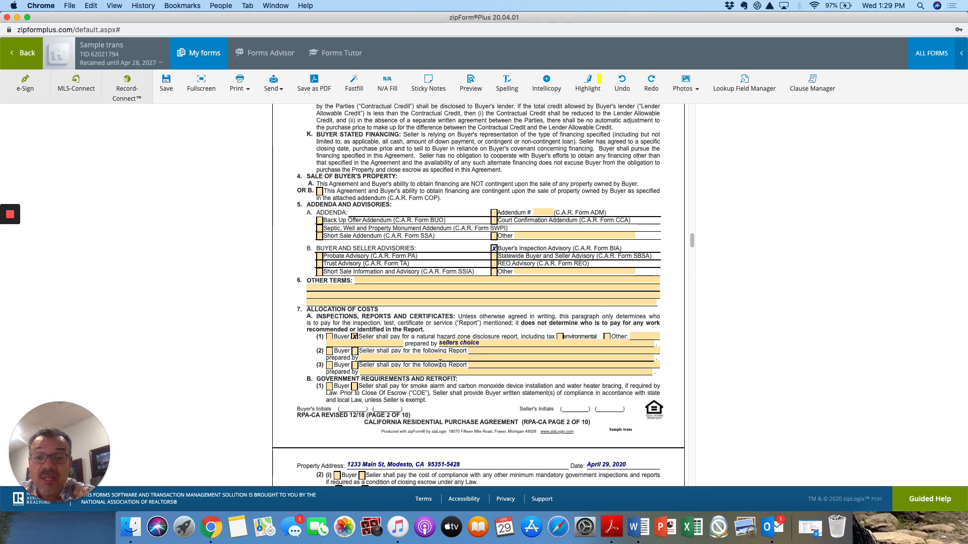
scroll(375, 364, "down", 2)
Step: Have Seller pay smoke-alarm compliance, split the escrow fee 50/50, and make escrow holder Seller's choice
left_click(354, 348)
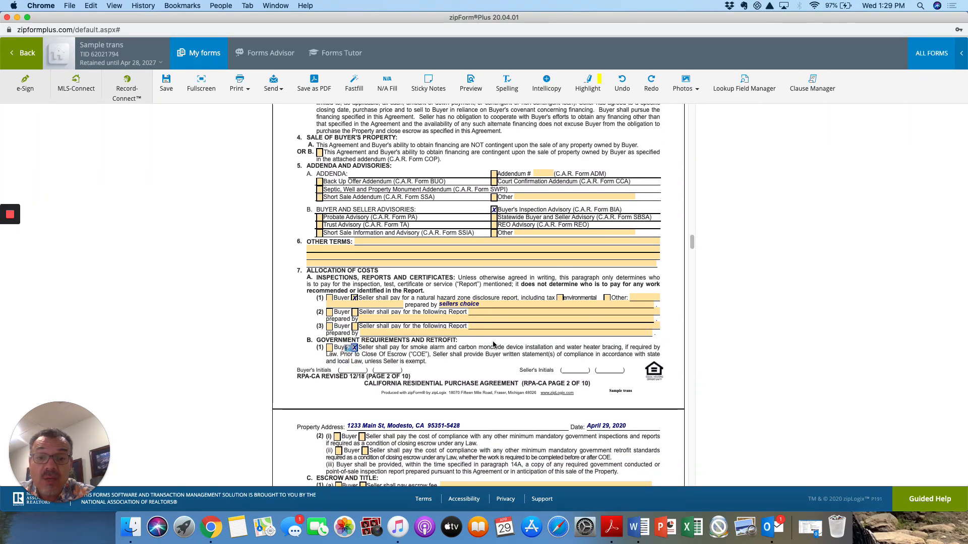
scroll(507, 344, "down", 1)
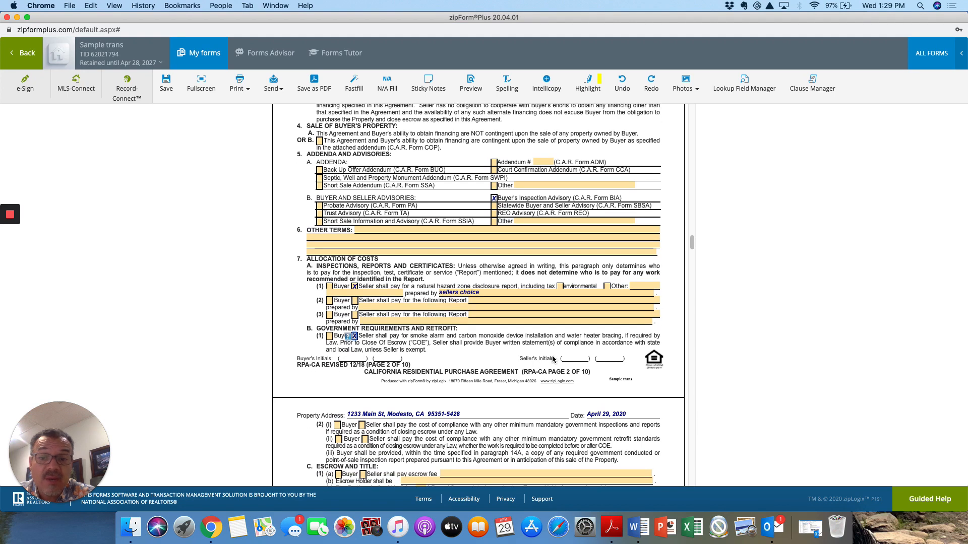
scroll(550, 356, "down", 5)
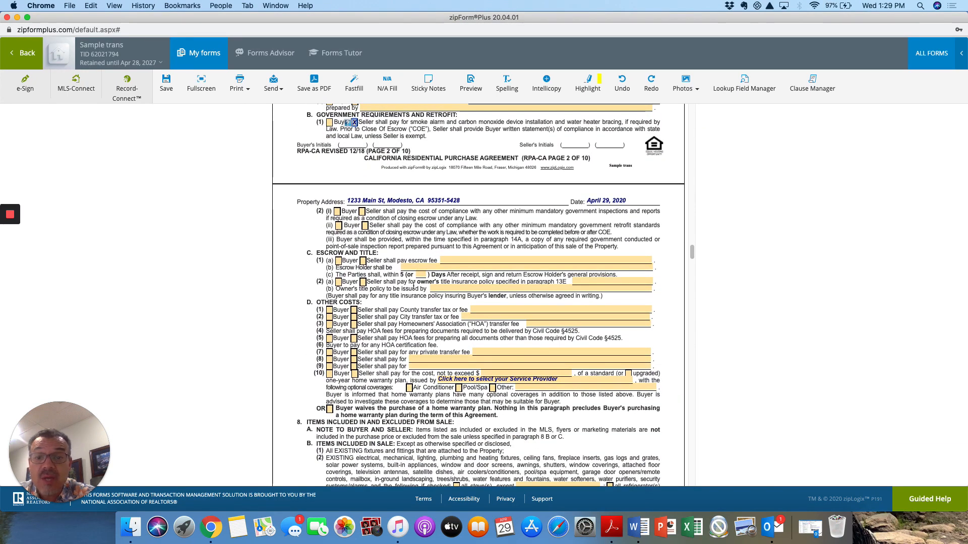
left_click(337, 261)
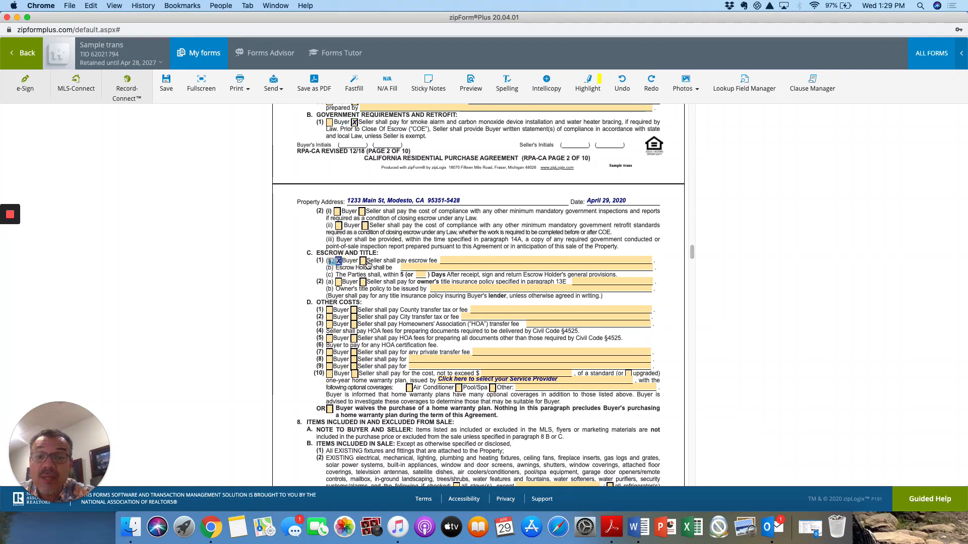
left_click(364, 261)
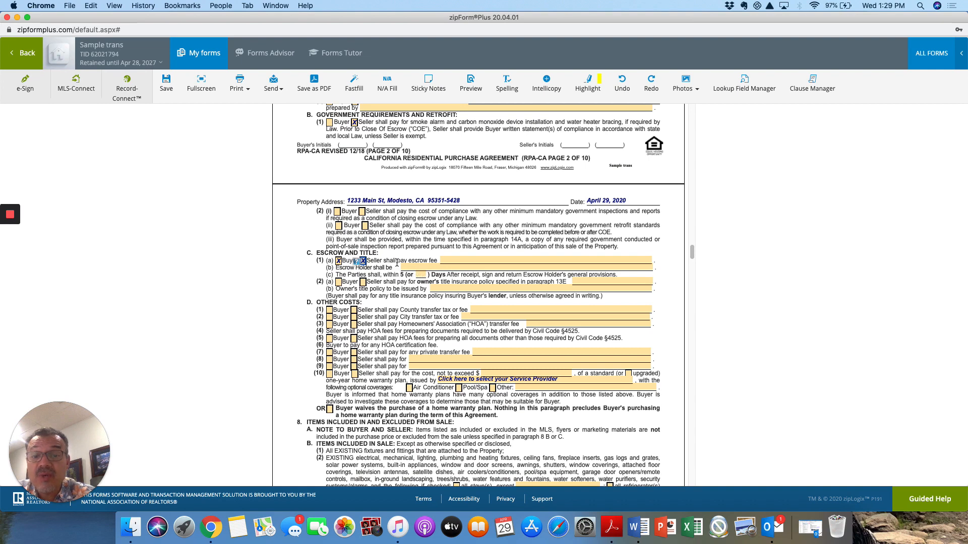
left_click(565, 261)
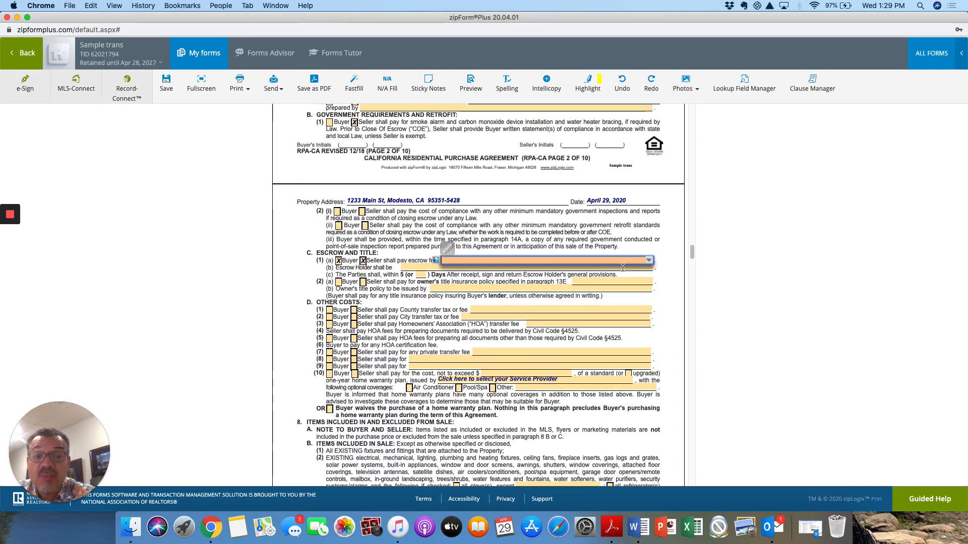
left_click(648, 260)
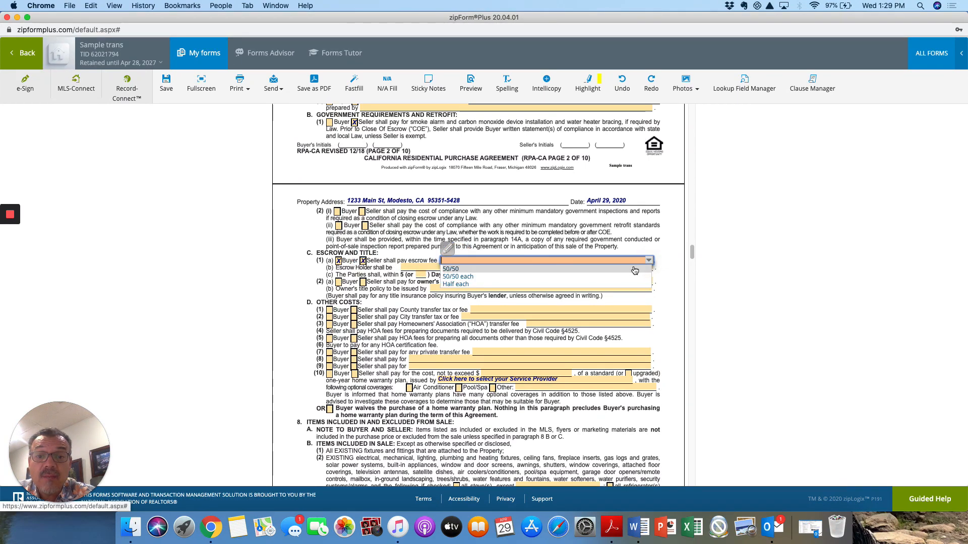
left_click(634, 270)
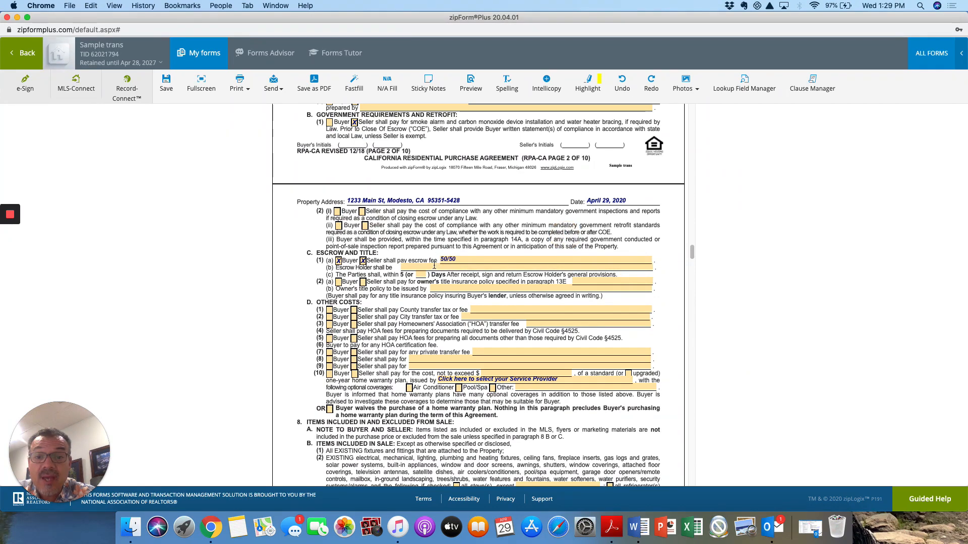
left_click(428, 268)
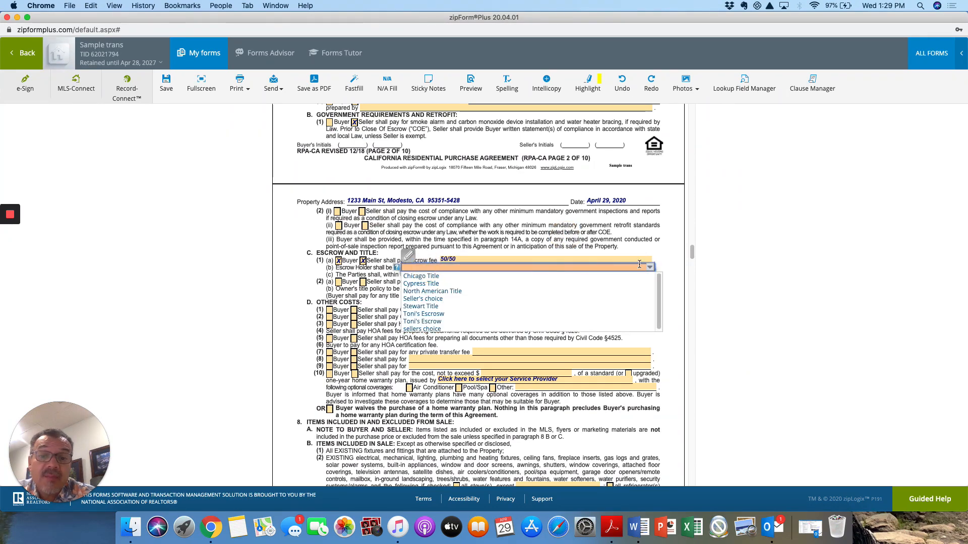
left_click(561, 302)
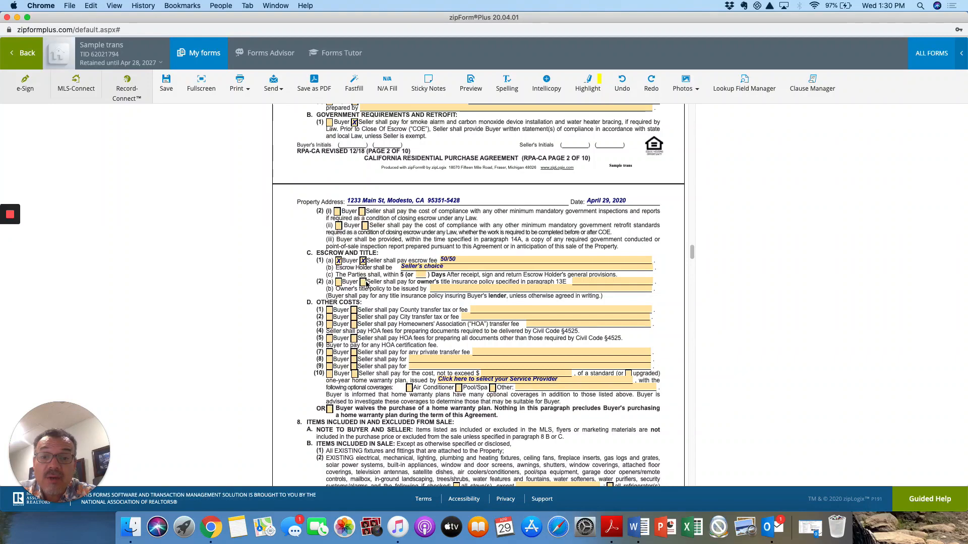
Step: Assign owner's title insurance to Seller only, leaving the policy split field blank
left_click(364, 282)
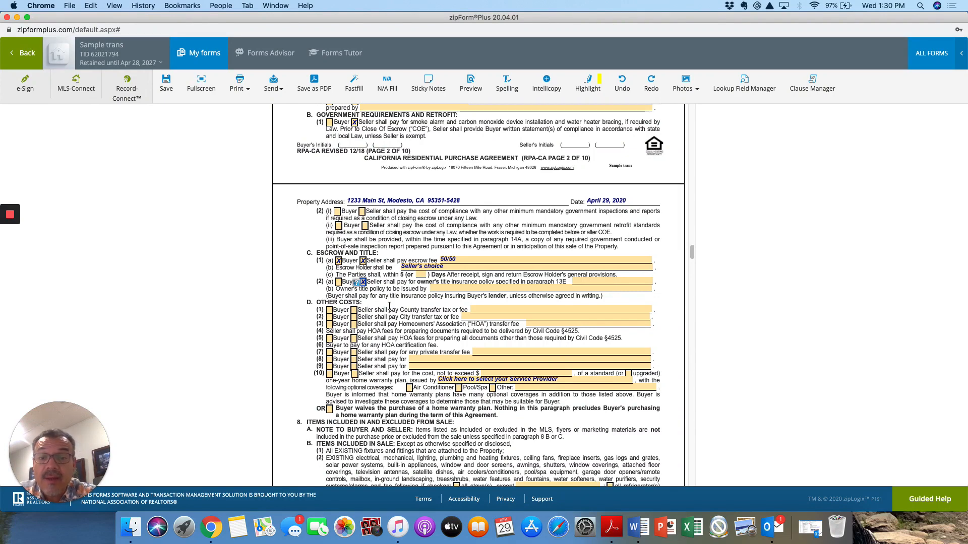
left_click(338, 282)
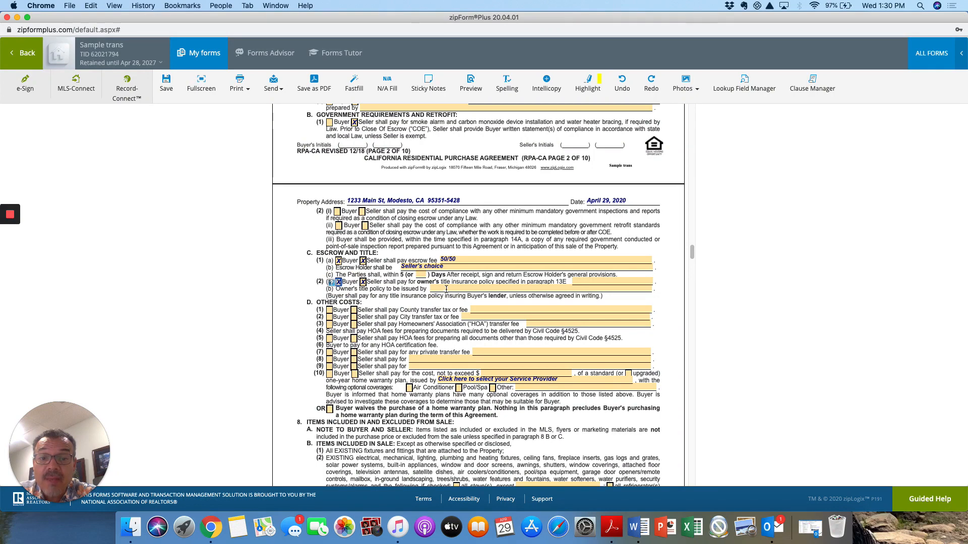
left_click(597, 282)
left_click(650, 285)
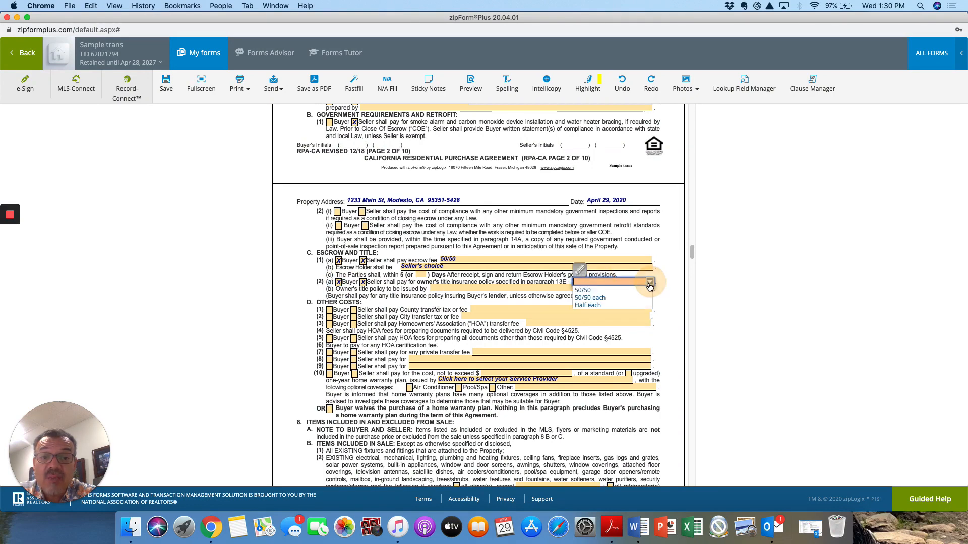
left_click(630, 294)
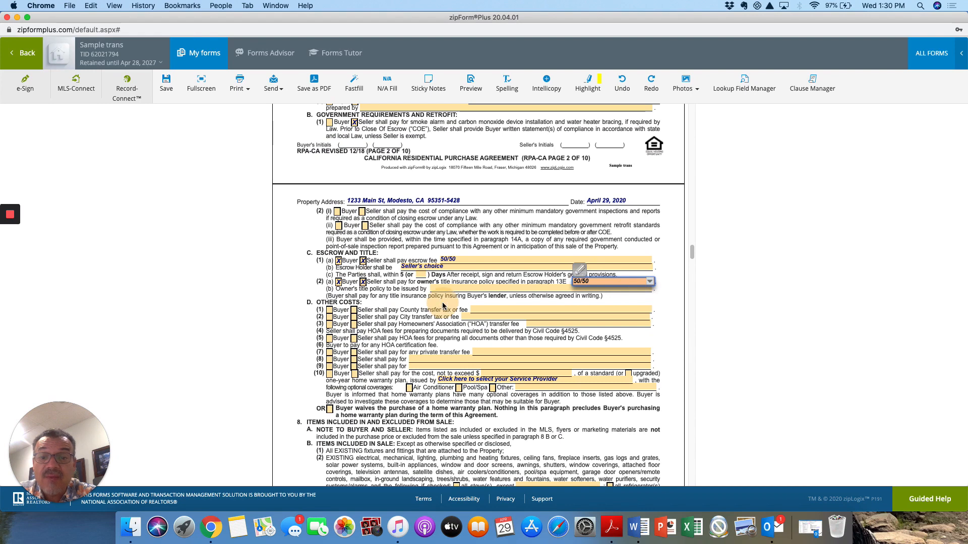
left_click(443, 306)
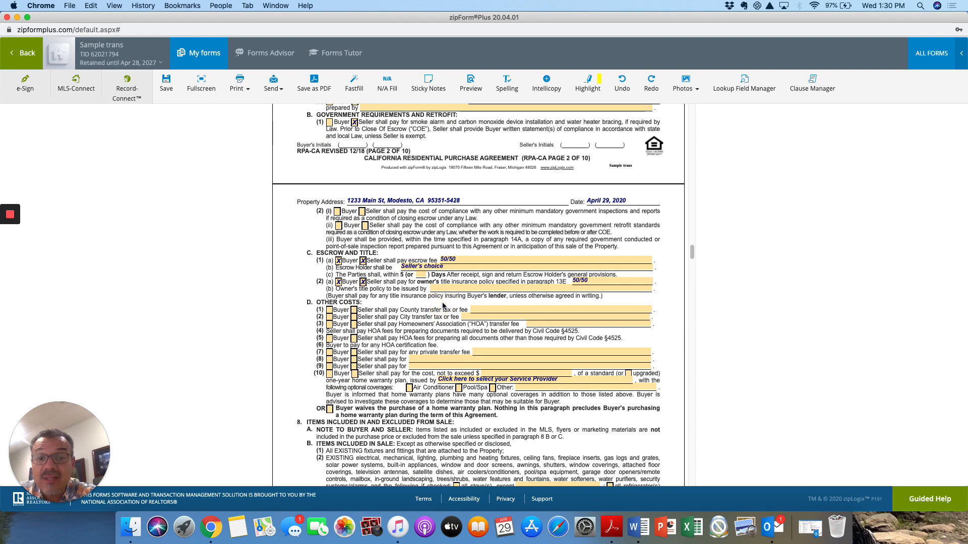
left_click(338, 282)
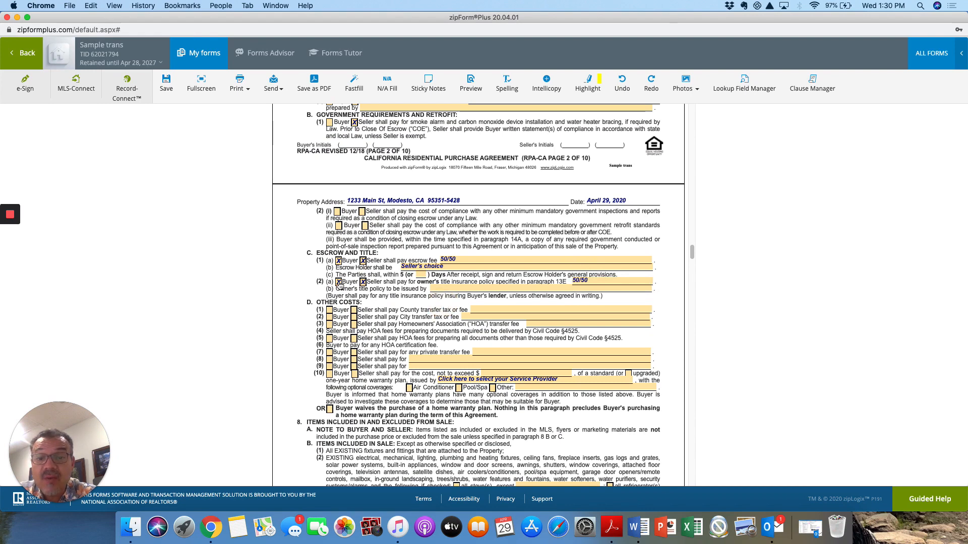
left_click(614, 282)
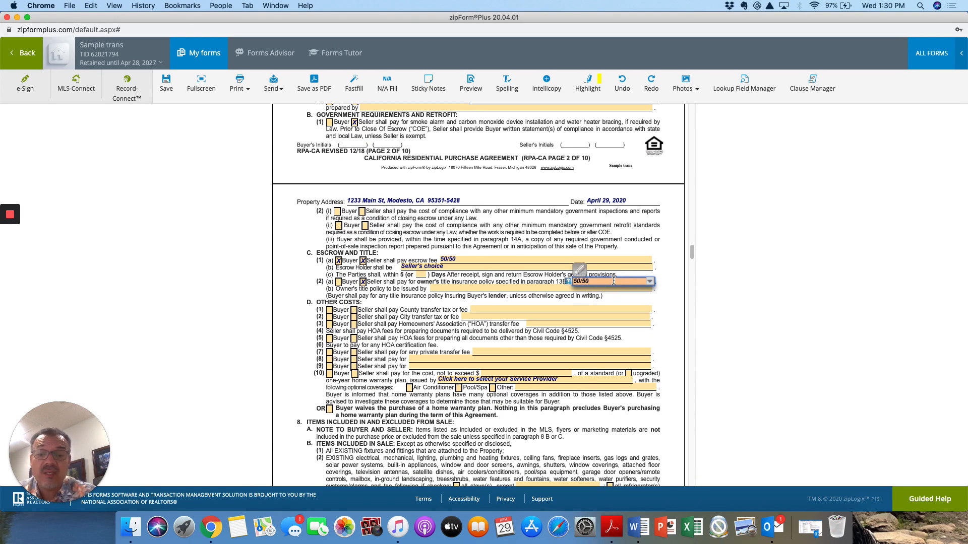
key("BackSpace")
key("BackSpace")
key("BackSpace")
key("BackSpace")
key("BackSpace")
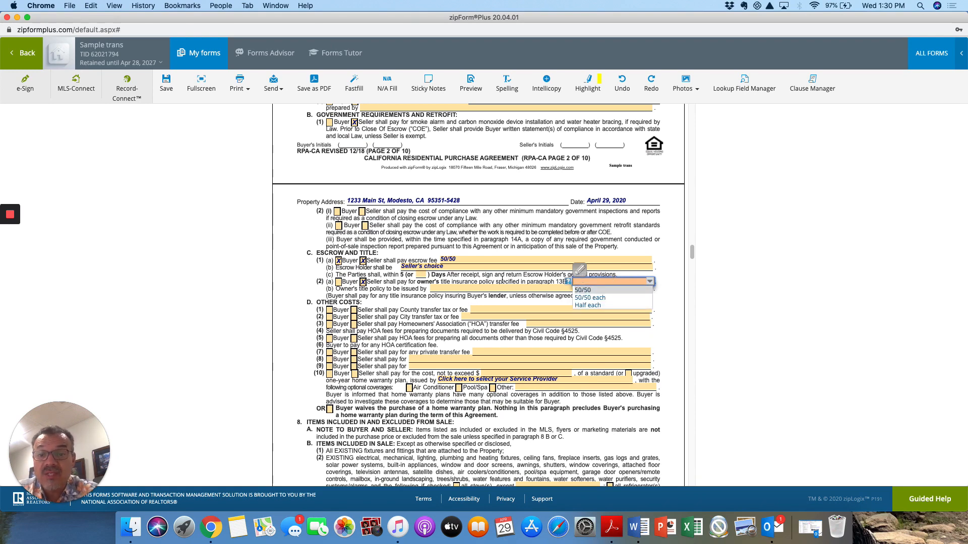
left_click(425, 314)
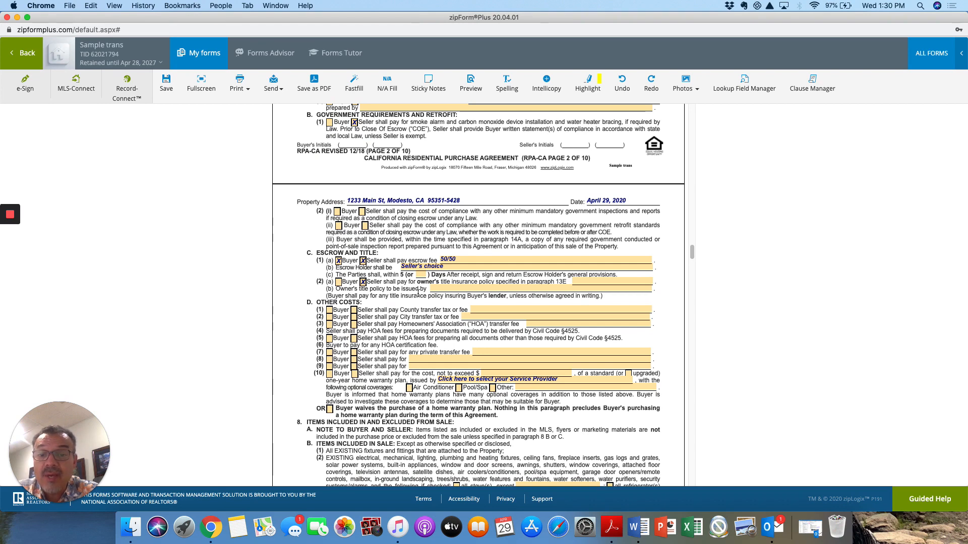
scroll(413, 307, "down", 2)
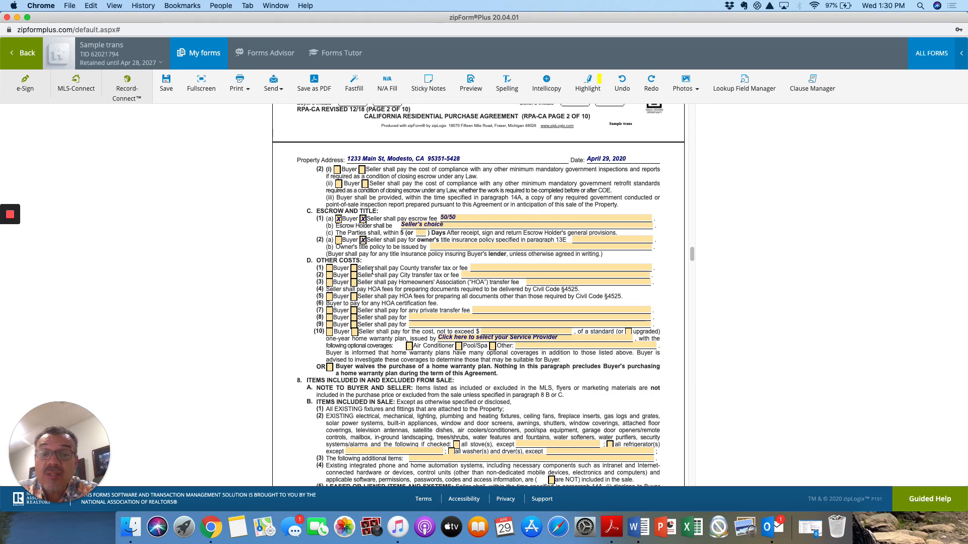
left_click(354, 269)
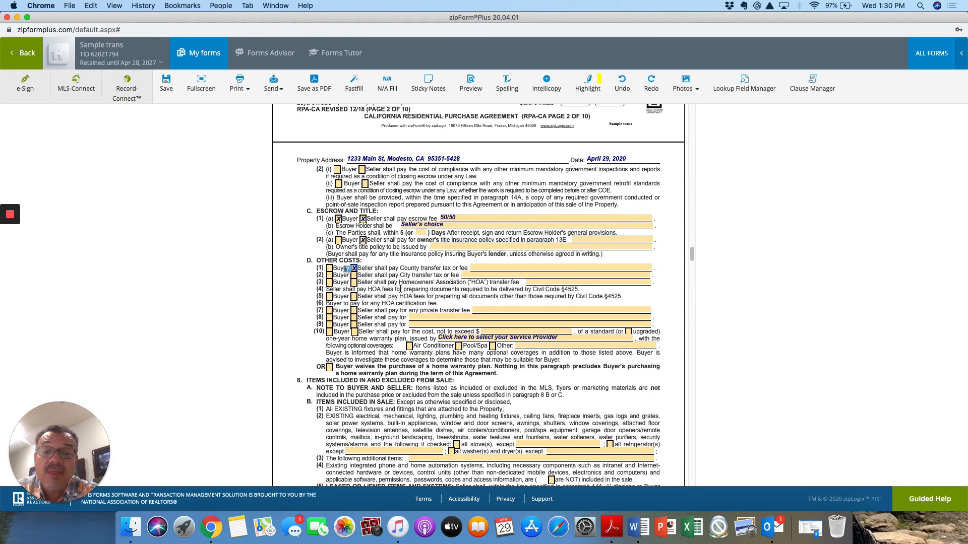
left_click(394, 288)
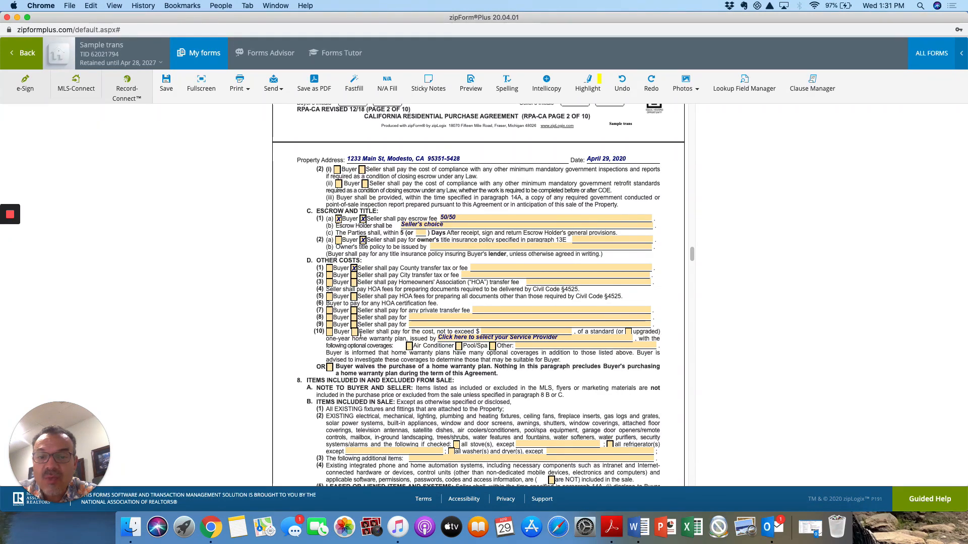
left_click(355, 333)
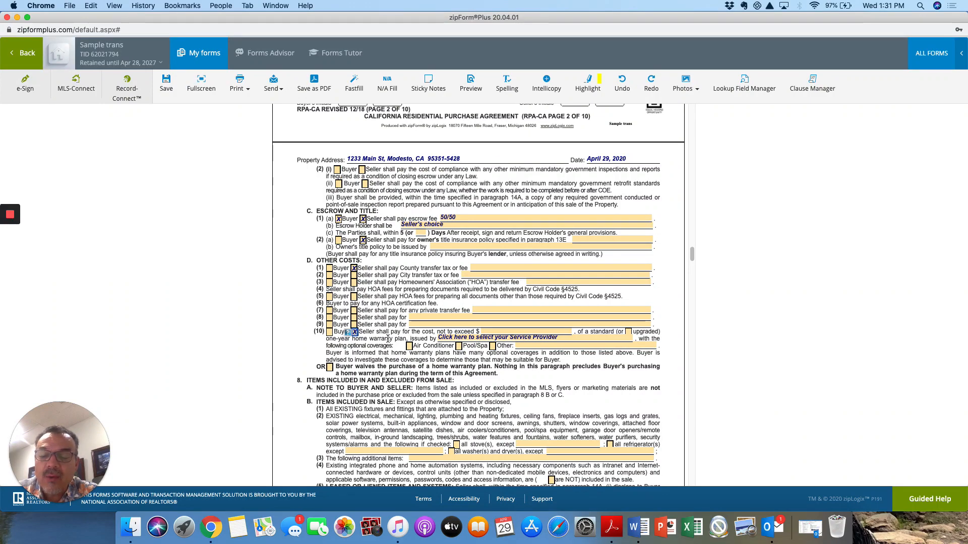
left_click(365, 354)
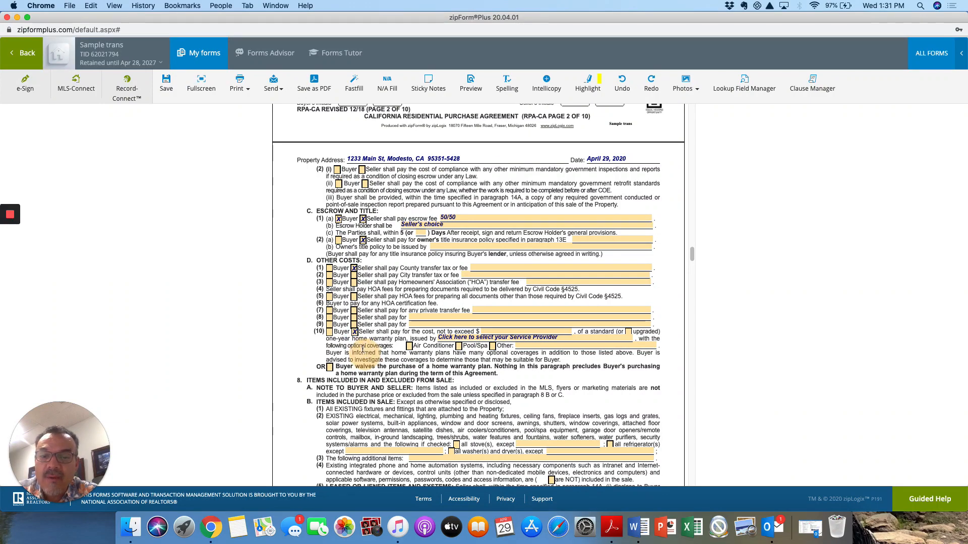
left_click(355, 333)
left_click(371, 352)
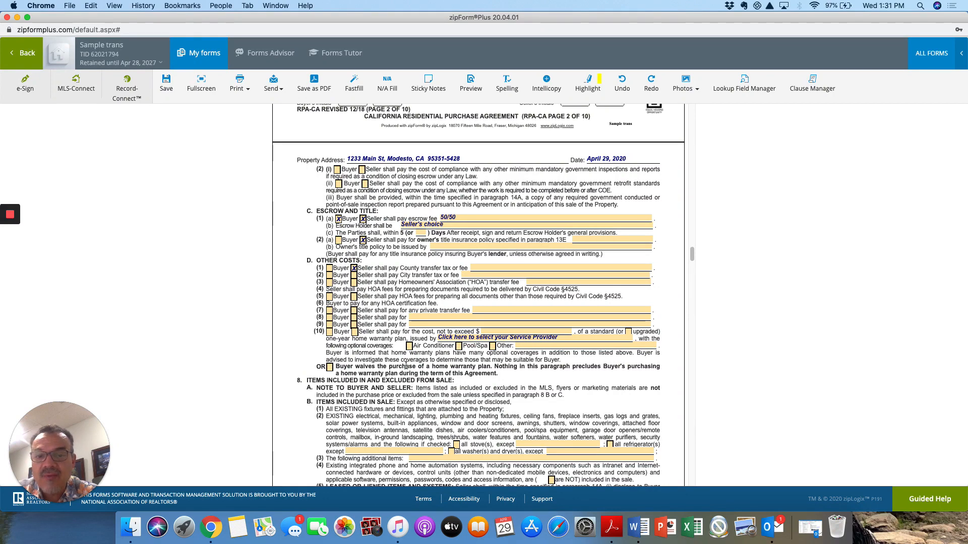
scroll(406, 365, "down", 1)
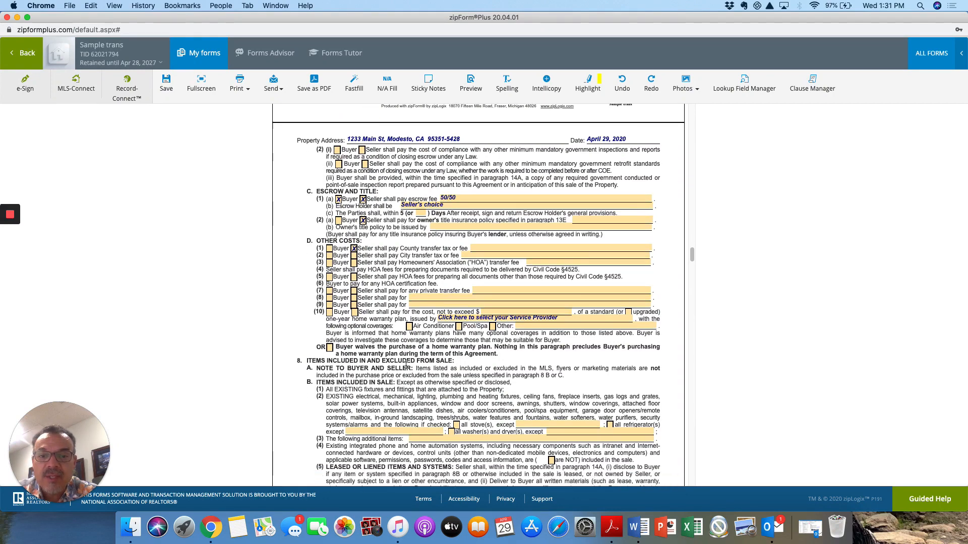
left_click(330, 347)
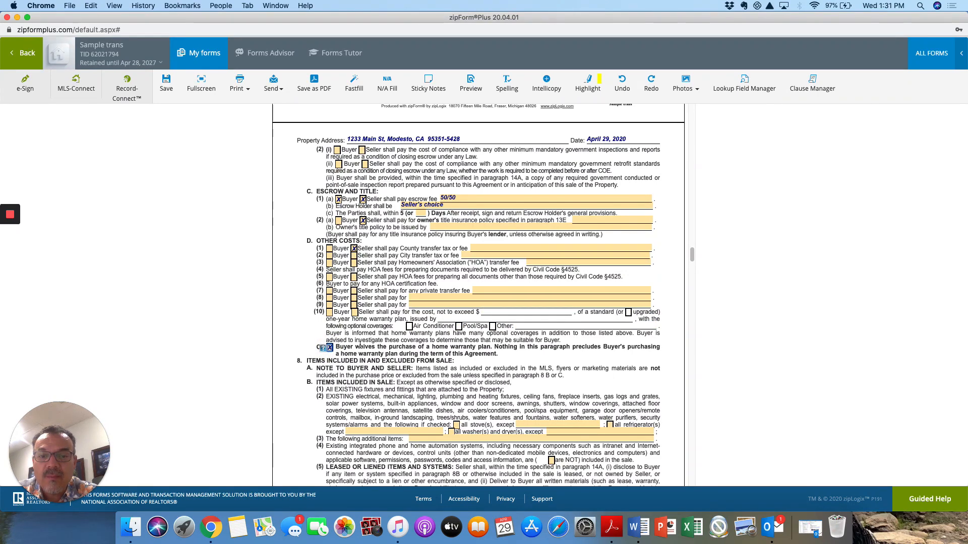
left_click(330, 348)
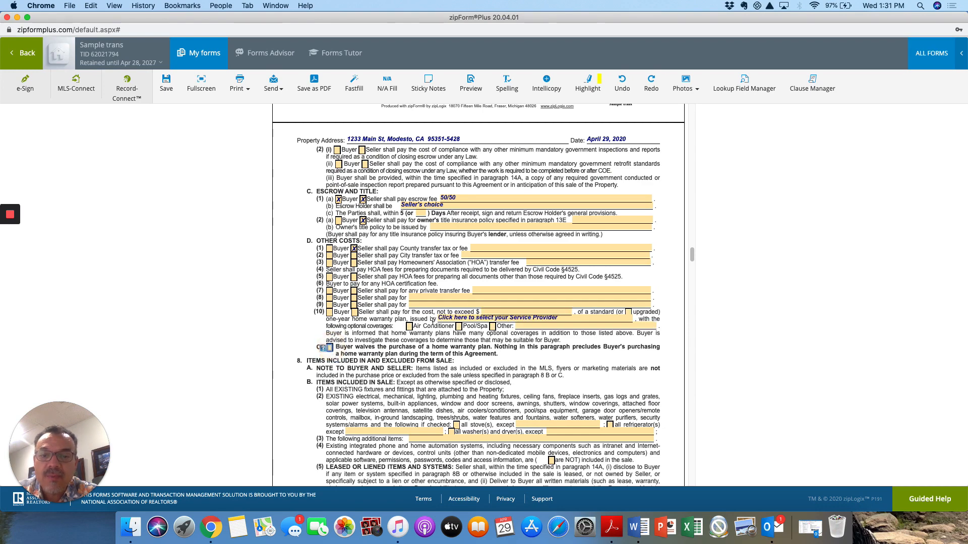
scroll(429, 356, "down", 3)
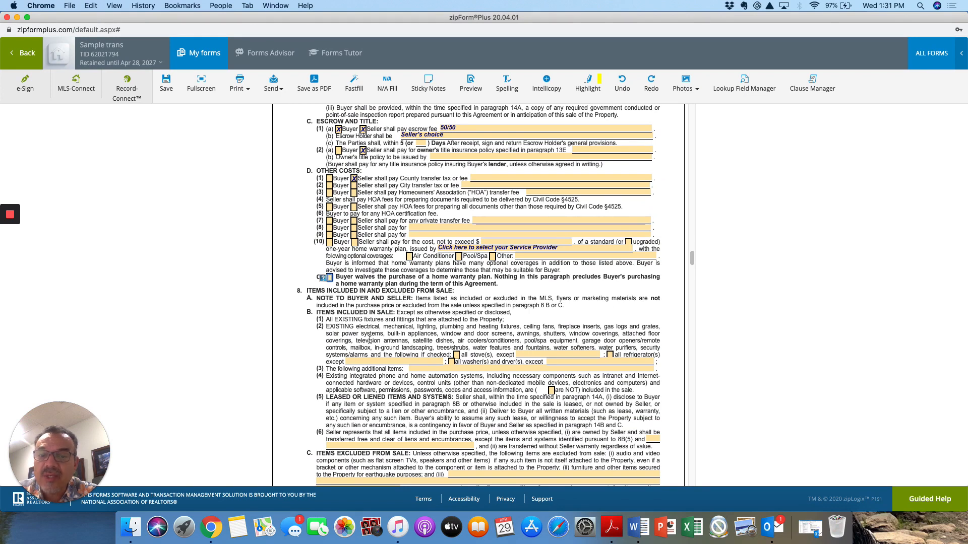
Step: Check 'all stove(s)' in 8B(2) and set the 9B possession time to 11 AM
left_click(456, 355)
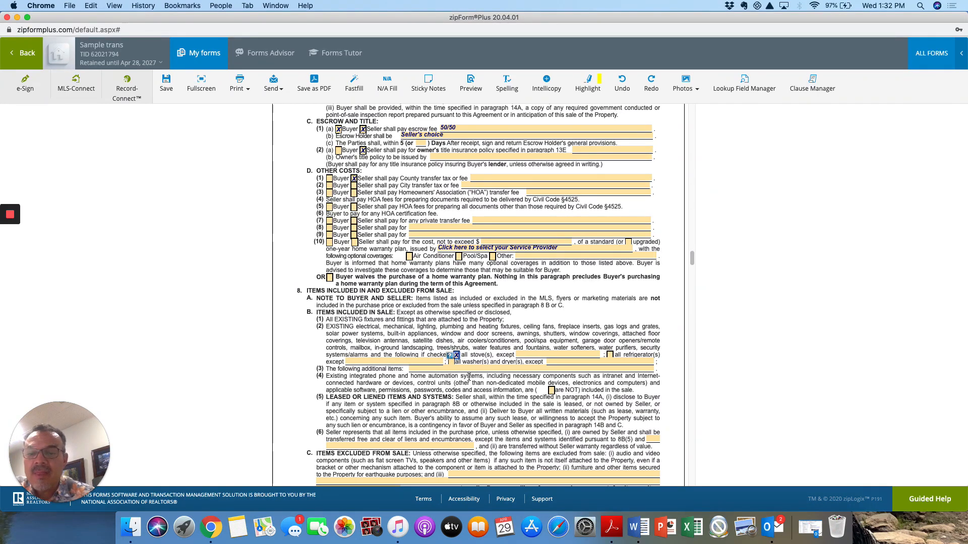
scroll(468, 377, "down", 3)
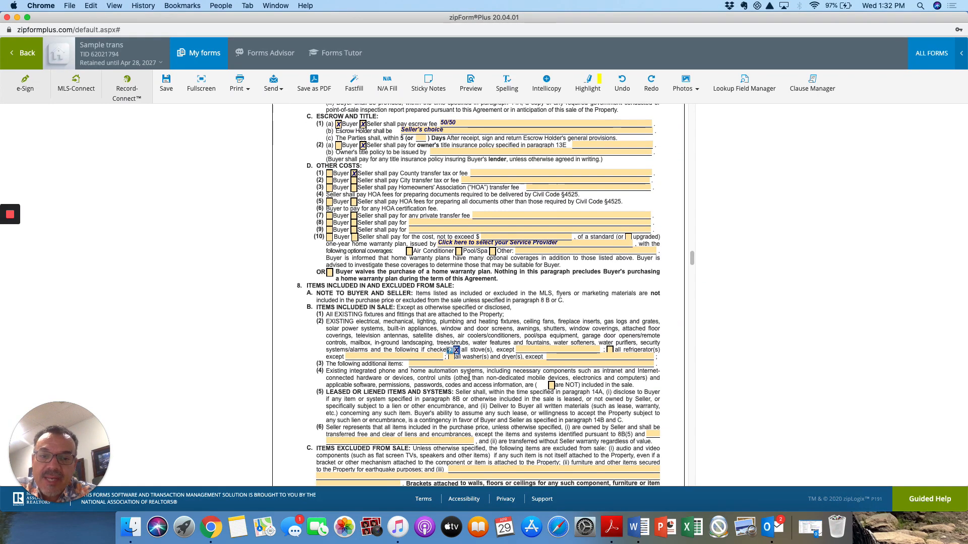
scroll(469, 377, "down", 2)
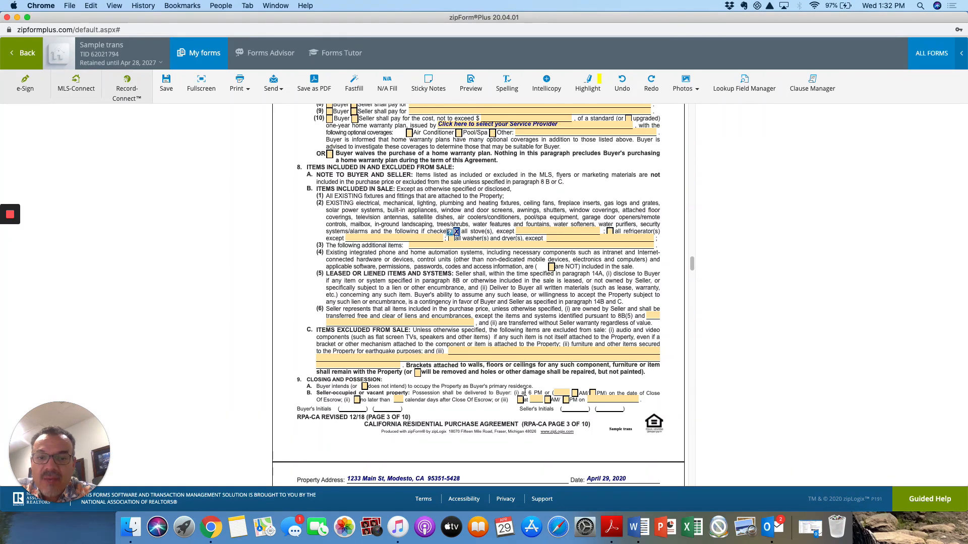
left_click(559, 391)
type("11")
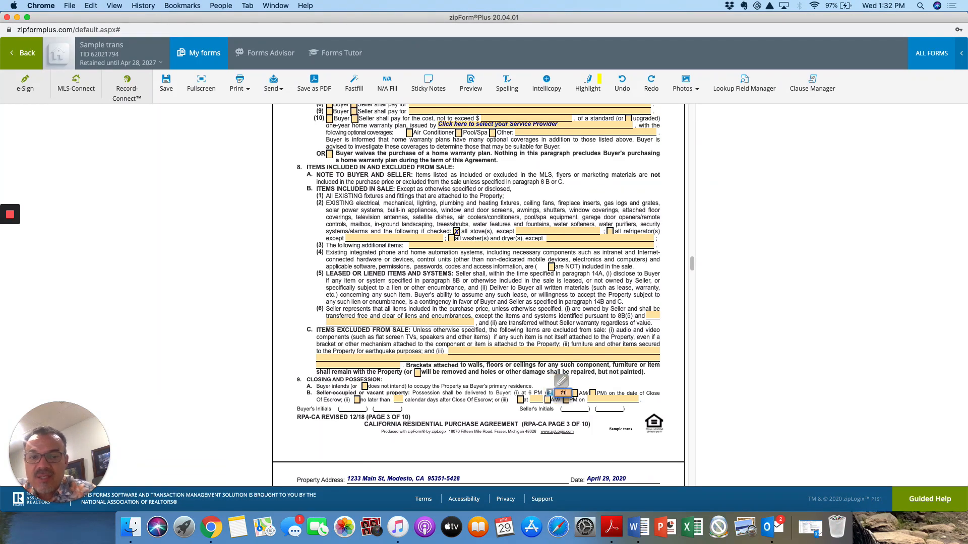
left_click(575, 393)
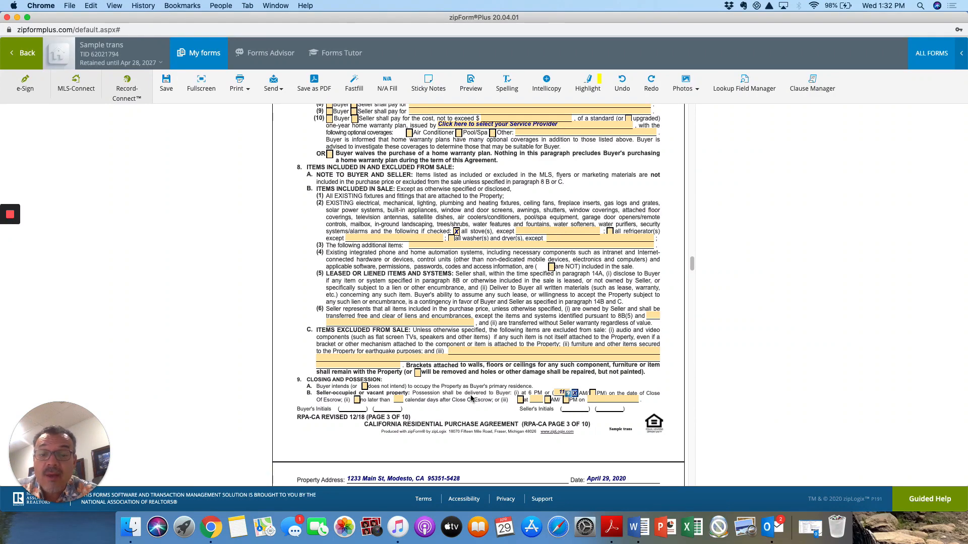
Step: Scroll through the agreement to page 9's Expiration of Offer paragraph and buyer signature lines
scroll(471, 398, "down", 10)
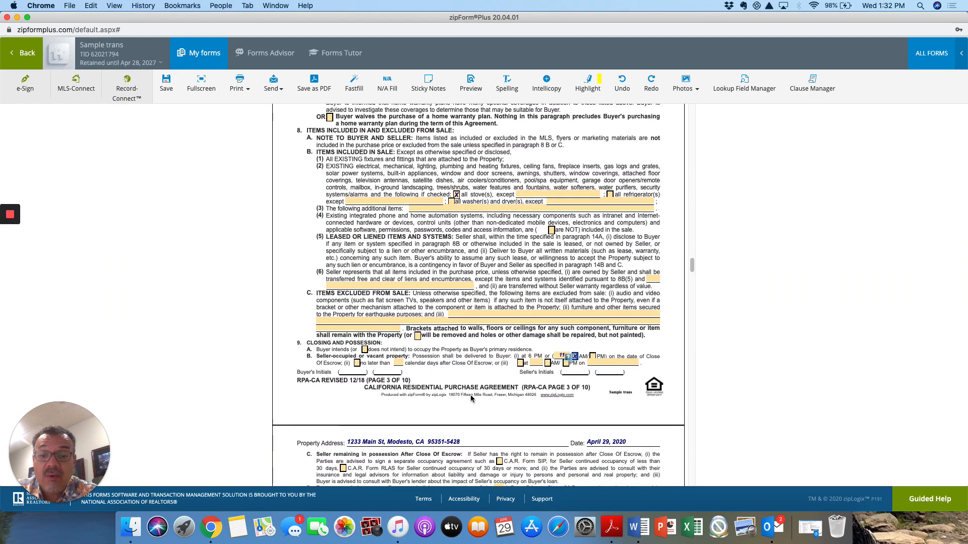
scroll(470, 397, "down", 13)
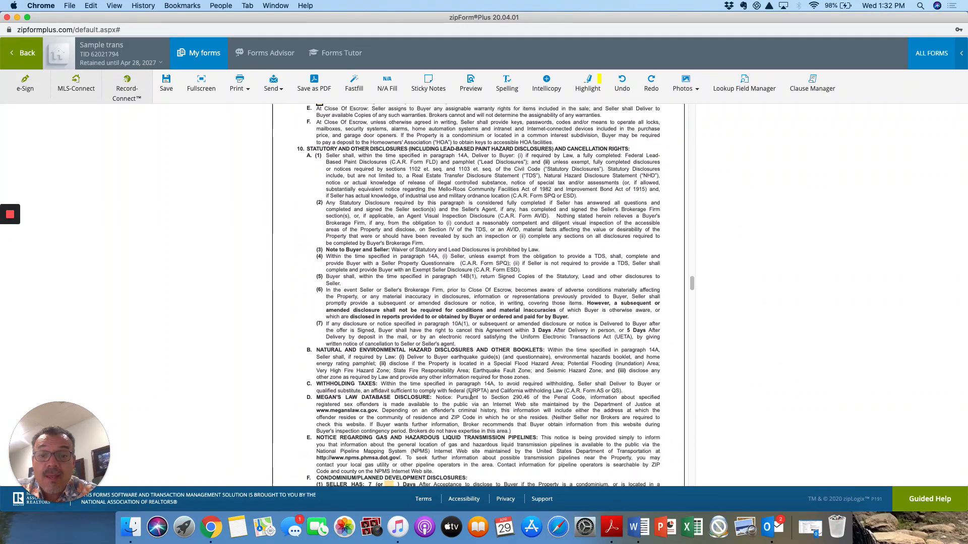
scroll(471, 396, "down", 5)
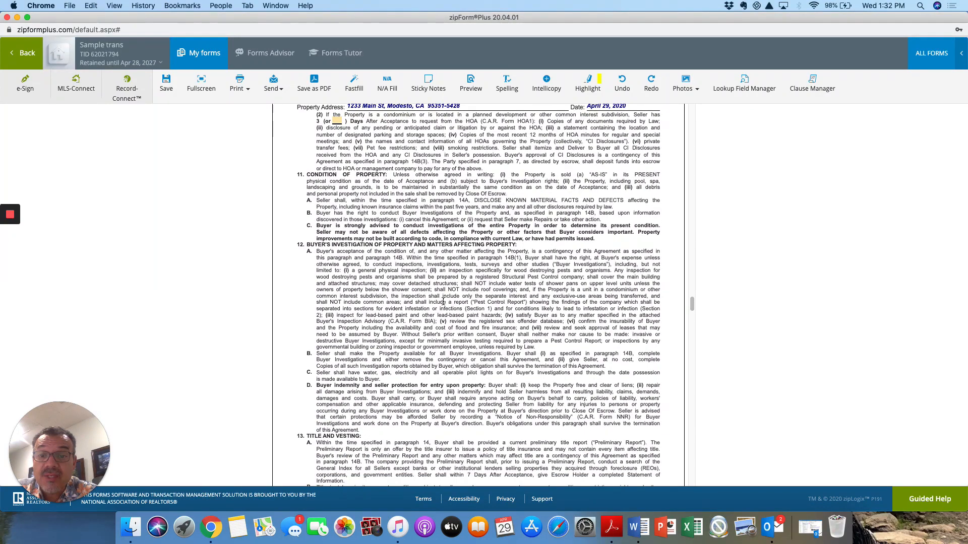
scroll(444, 332, "down", 5)
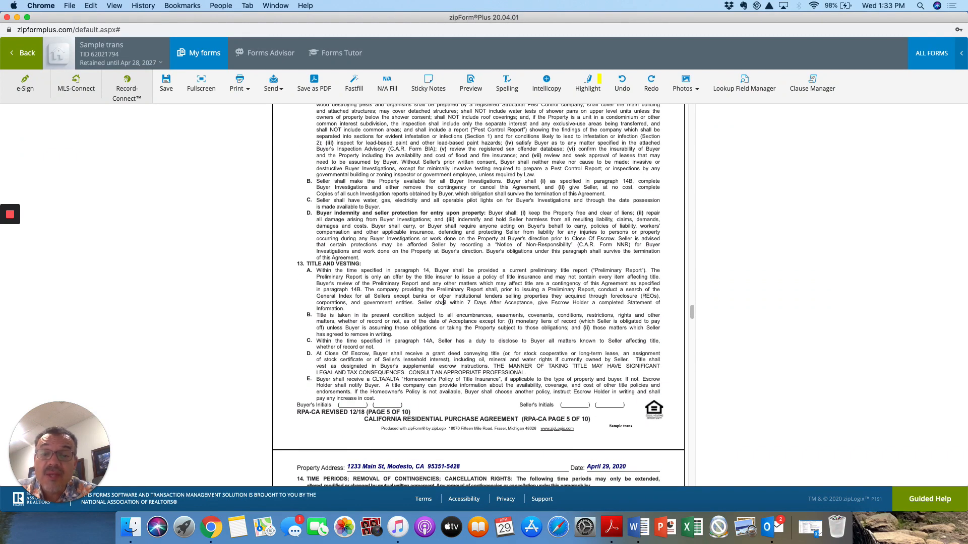
scroll(443, 302, "down", 2)
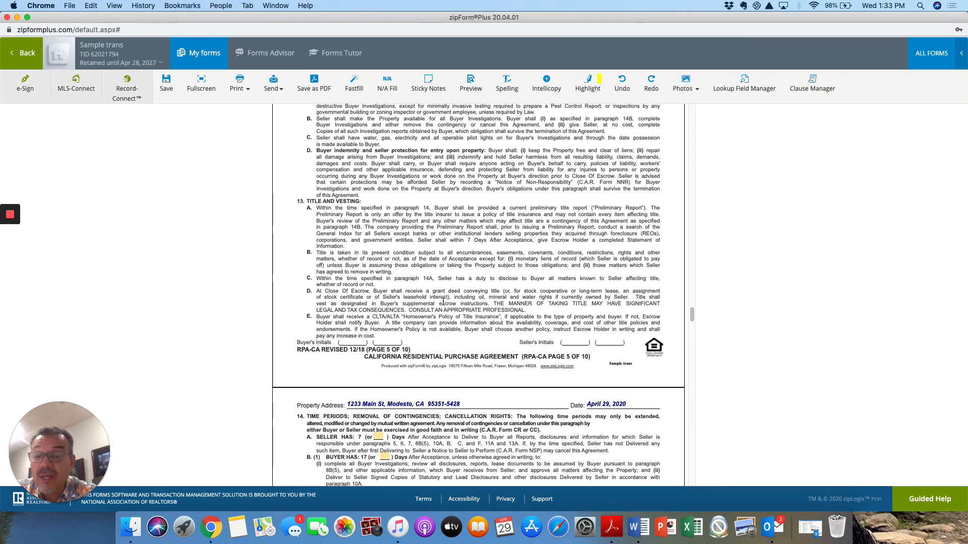
scroll(443, 302, "down", 3)
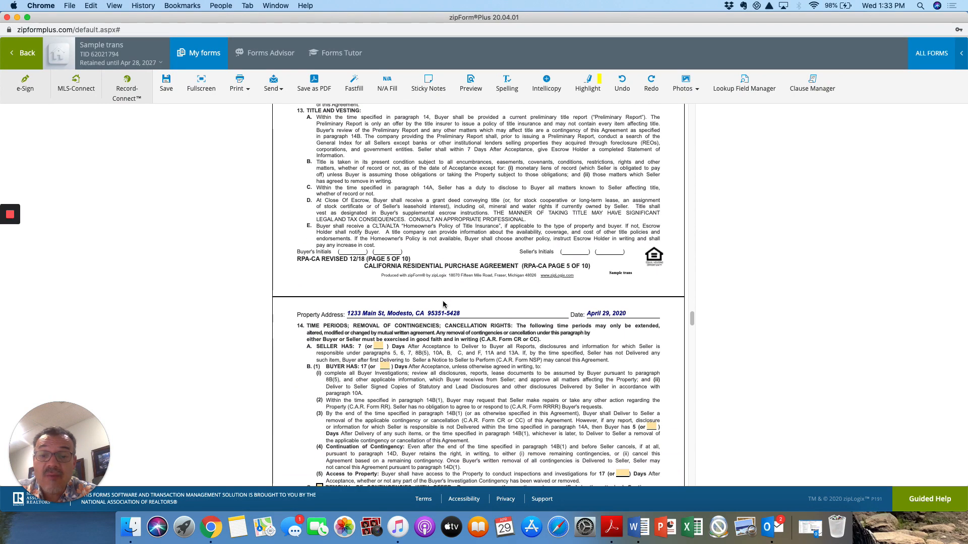
scroll(443, 304, "down", 1)
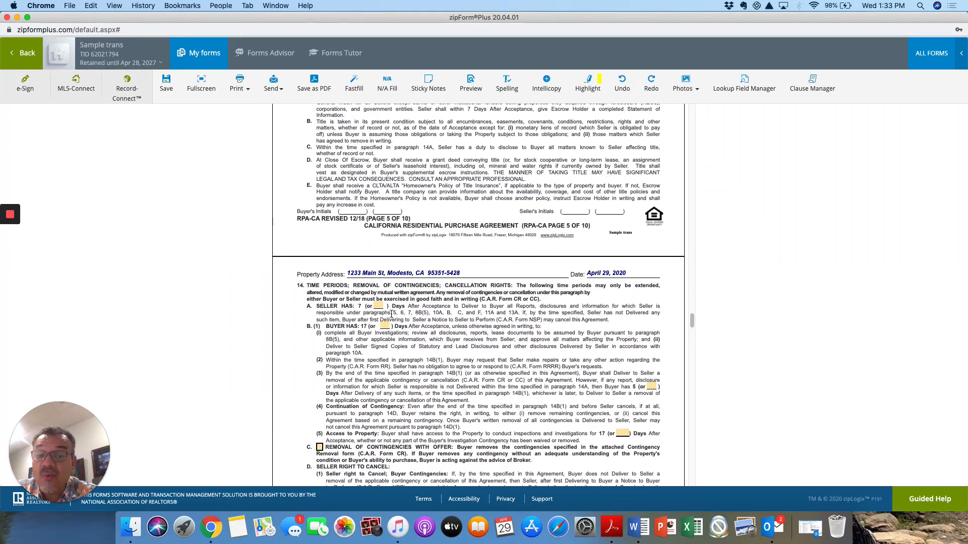
scroll(428, 306, "down", 1)
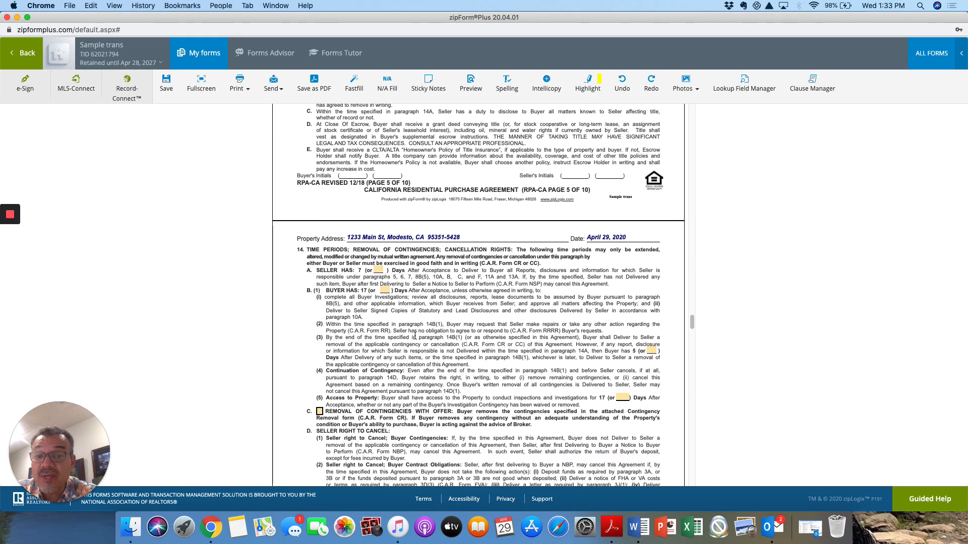
scroll(421, 330, "down", 15)
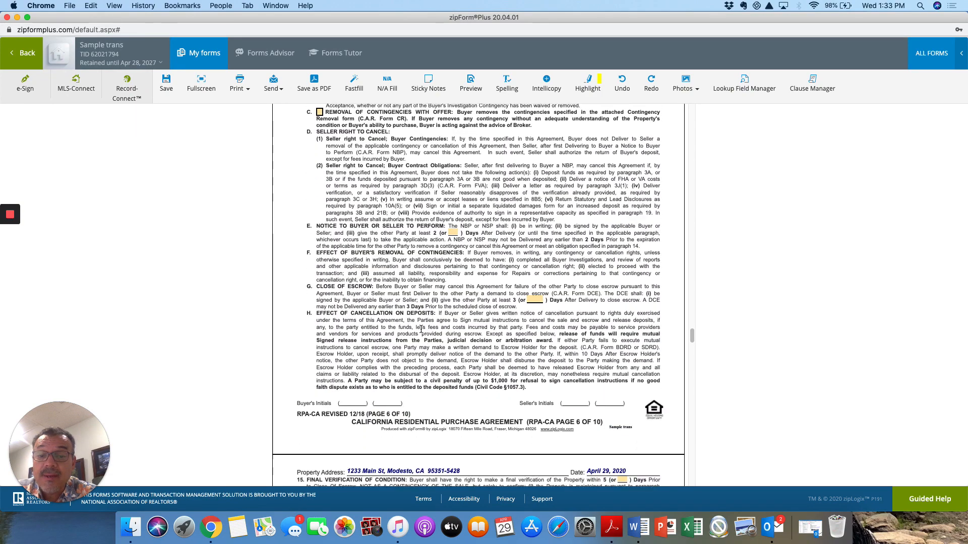
scroll(420, 330, "down", 20)
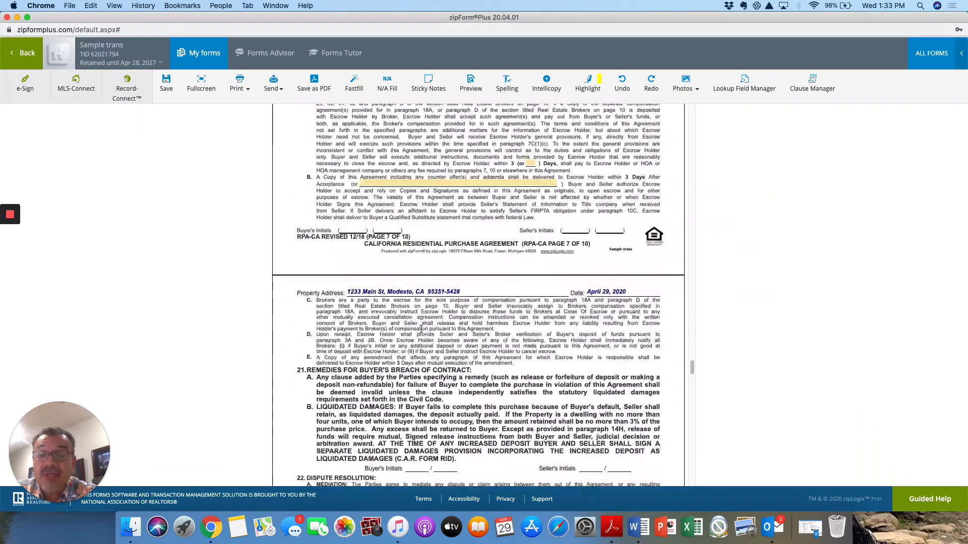
scroll(420, 330, "down", 20)
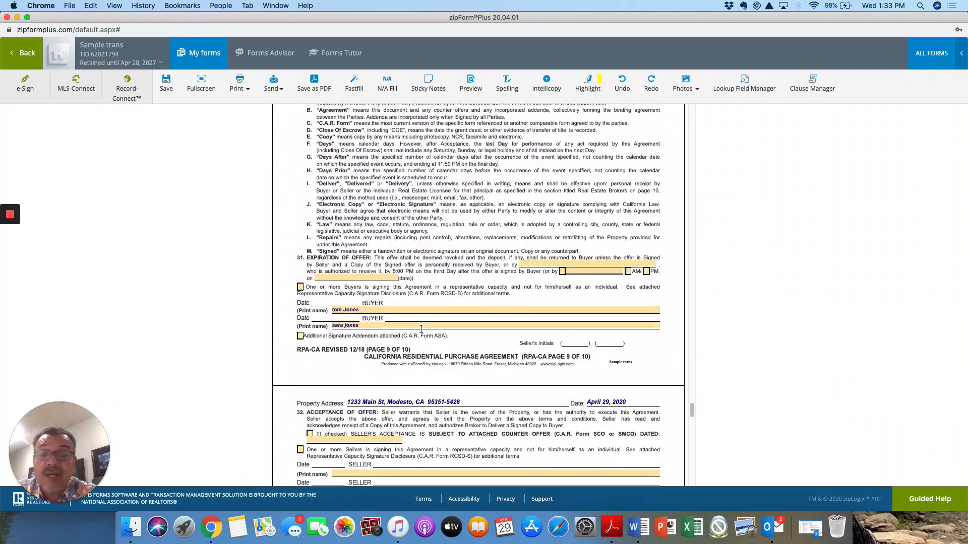
Step: Choose the buyer's agent from the 'by' dropdown in paragraph 31 to receive the signed acceptance
left_click(533, 263)
left_click(652, 265)
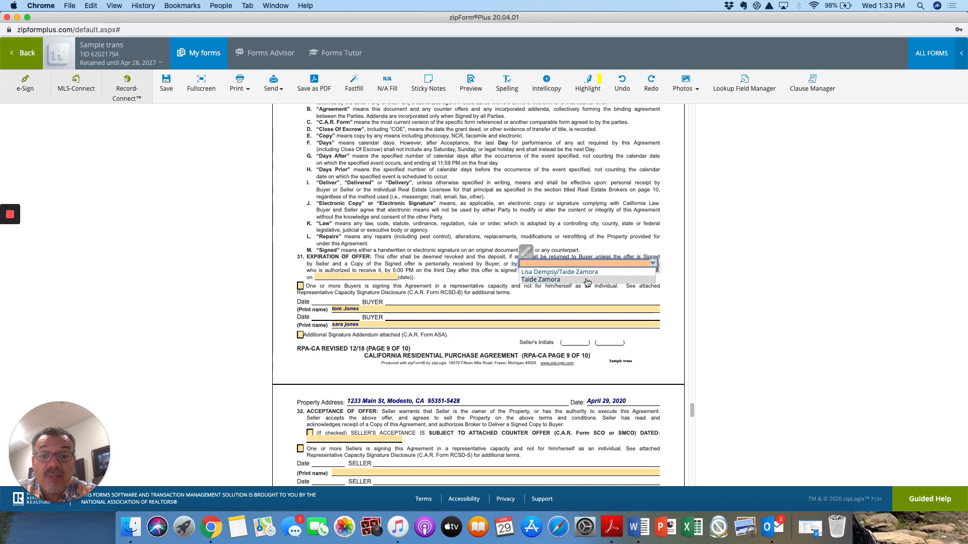
left_click(588, 278)
left_click(466, 261)
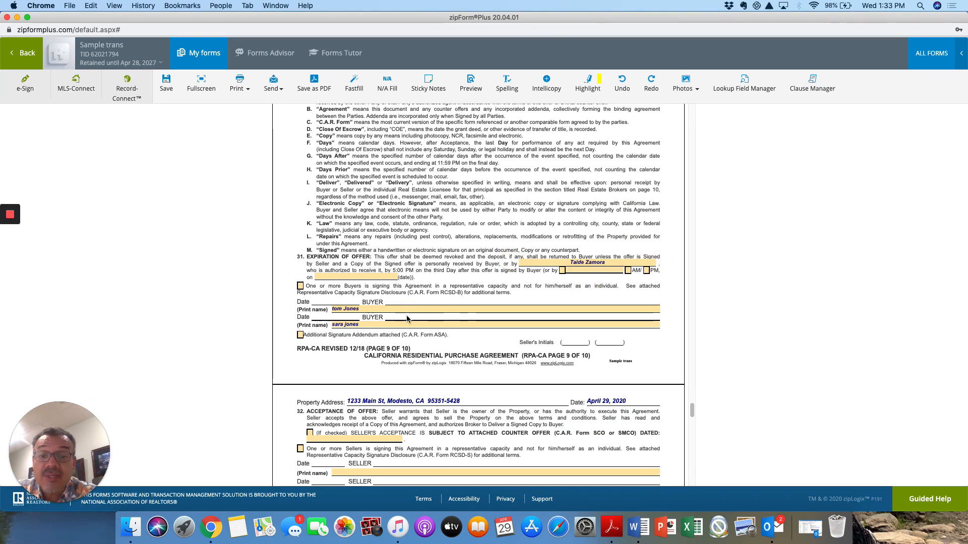
scroll(407, 318, "down", 10)
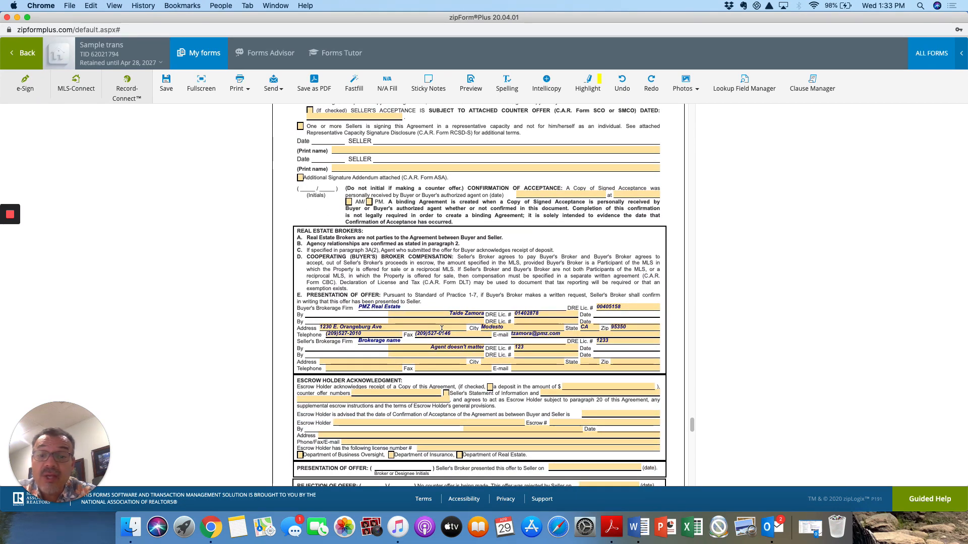
scroll(442, 329, "down", 4)
scroll(441, 329, "down", 20)
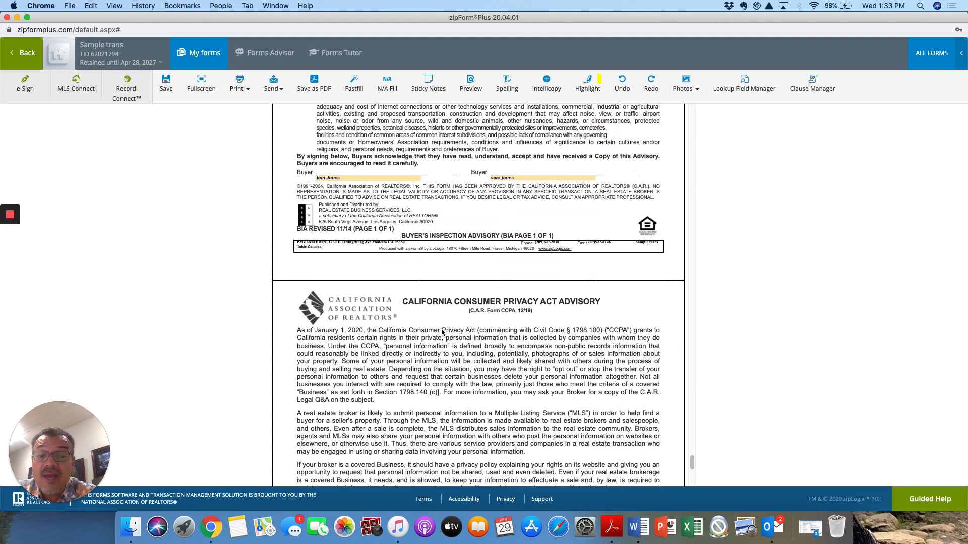